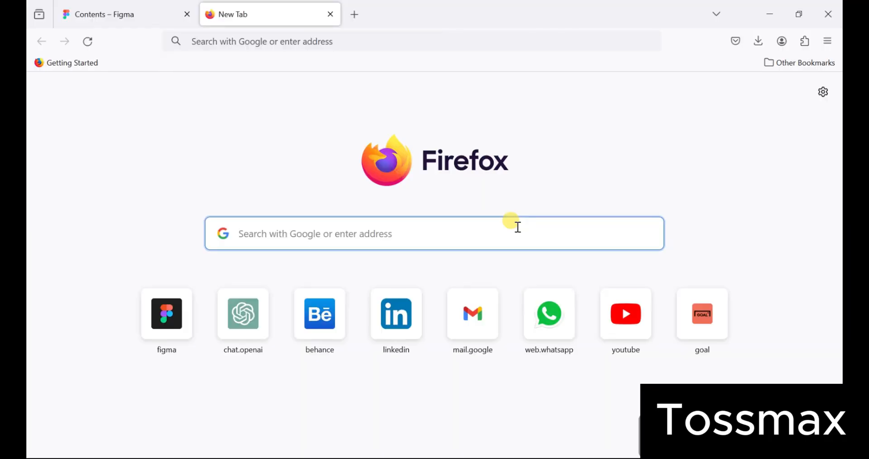
- Search Google for 'google form' and open the 'Google Forms: Online Form Creator' result
type("google")
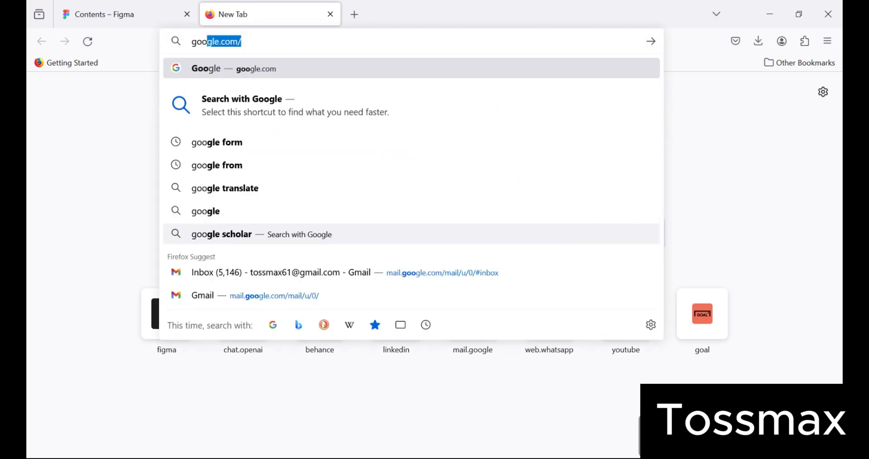
type(" form")
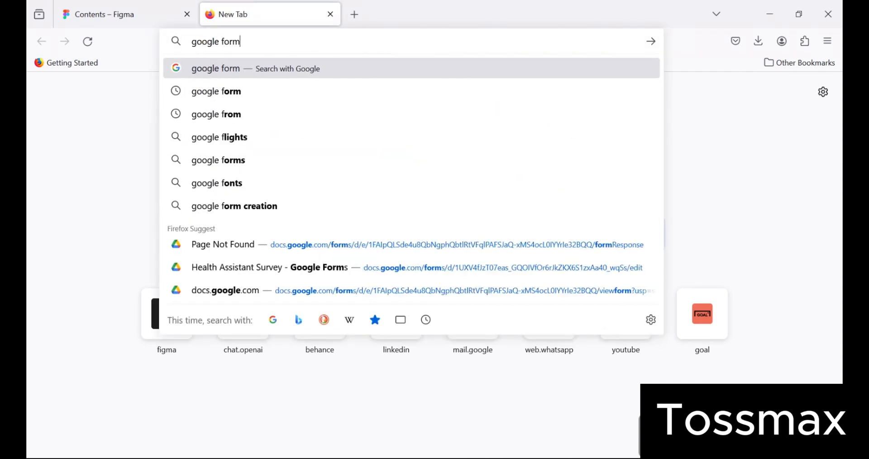
key("Return")
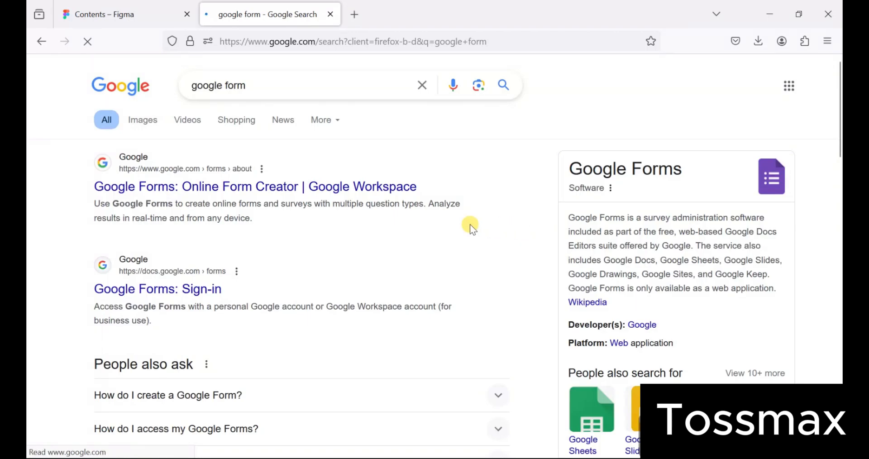
left_click(258, 188)
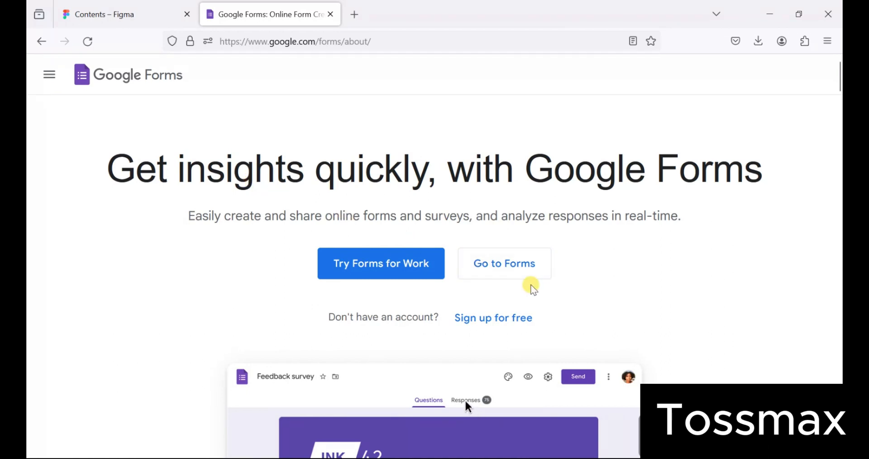
- Go to Google Forms and create a new blank form
left_click(503, 269)
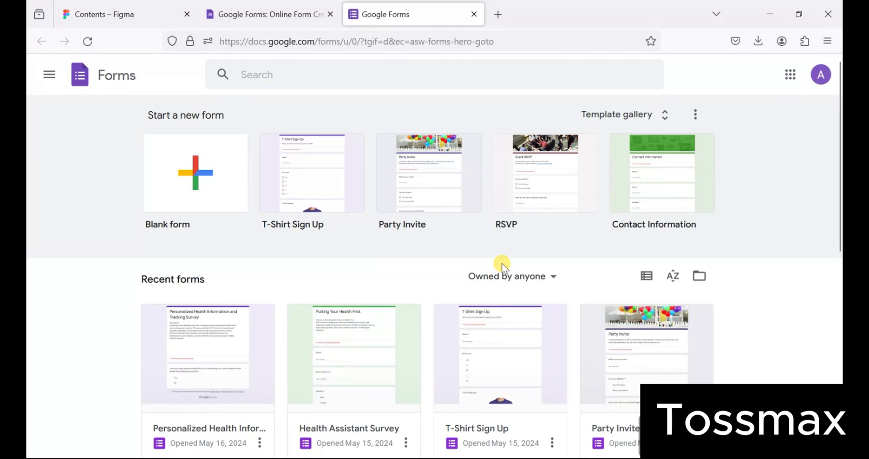
left_click(188, 203)
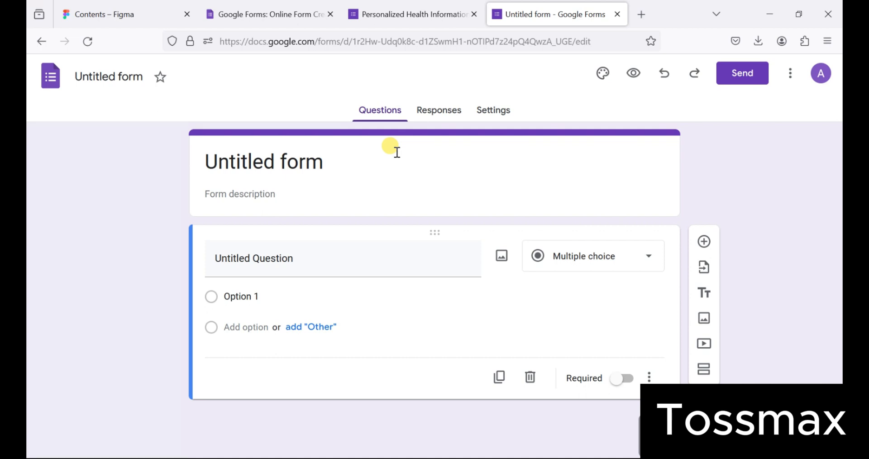
- Copy the original title 'Personalized Health Information and Tracking Survey' into the new form's title
left_click(394, 7)
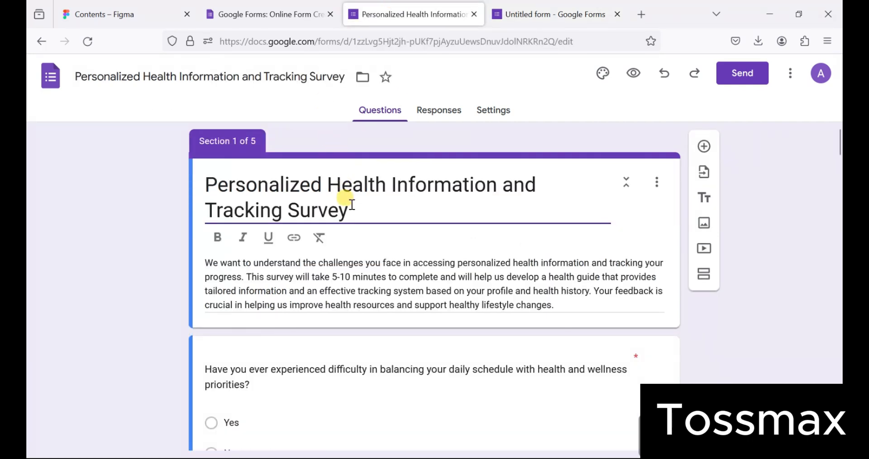
left_click_drag(352, 206, 204, 181)
key("ctrl+c")
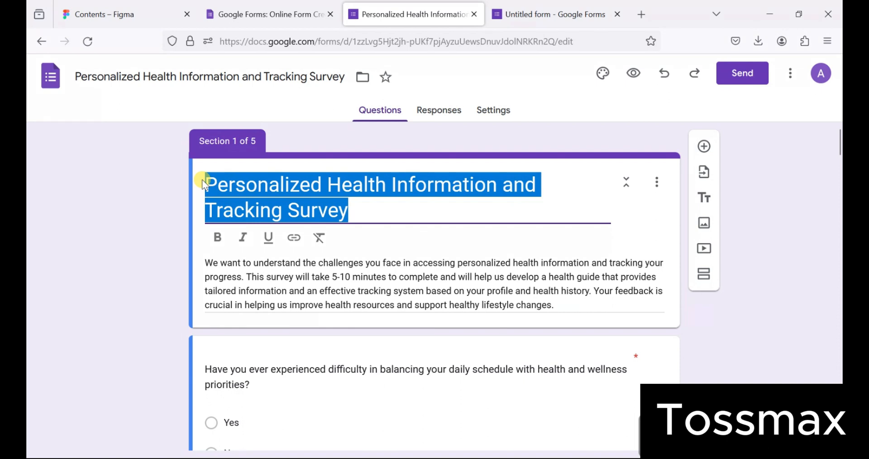
left_click(516, 11)
left_click(337, 158)
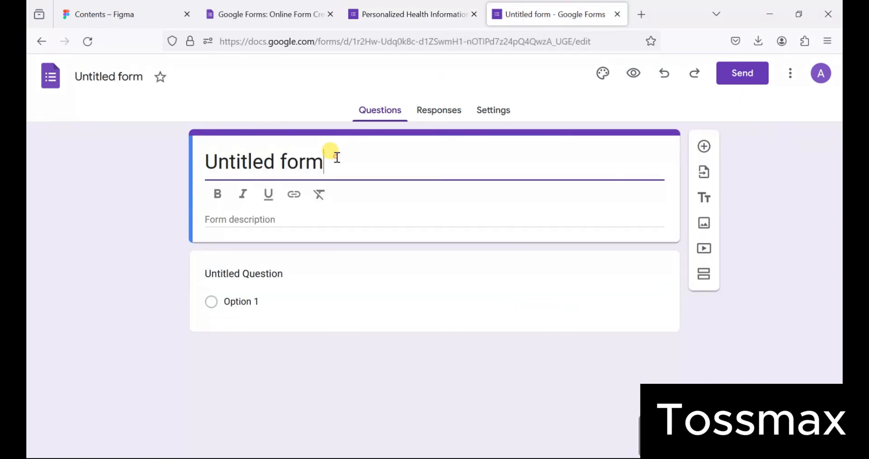
key("ctrl+a")
key("ctrl+v")
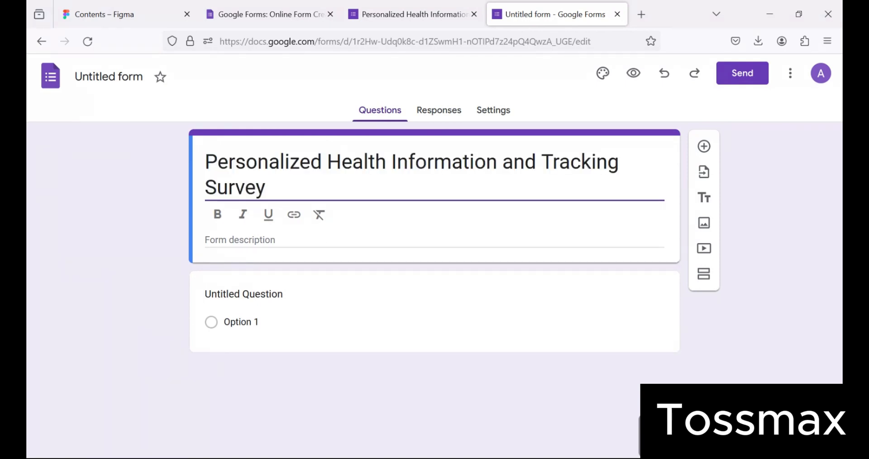
- Copy the original survey's description into the new form's description field
left_click(421, 11)
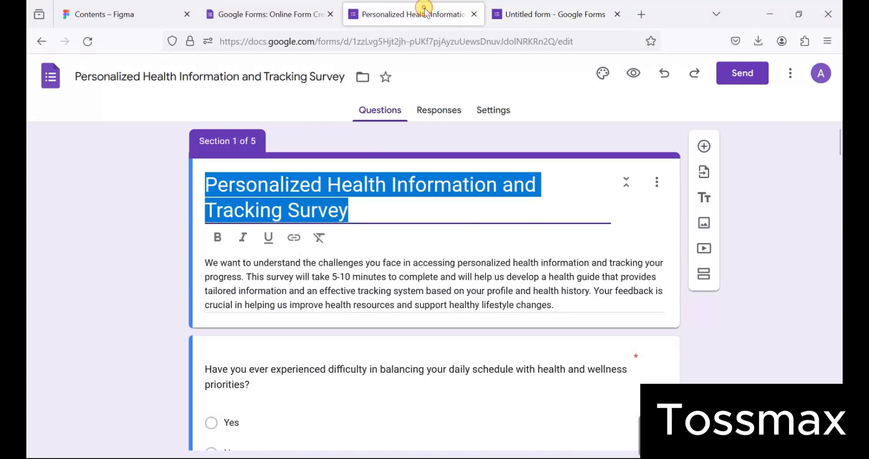
left_click(204, 262)
key("ctrl+a")
key("ctrl+c")
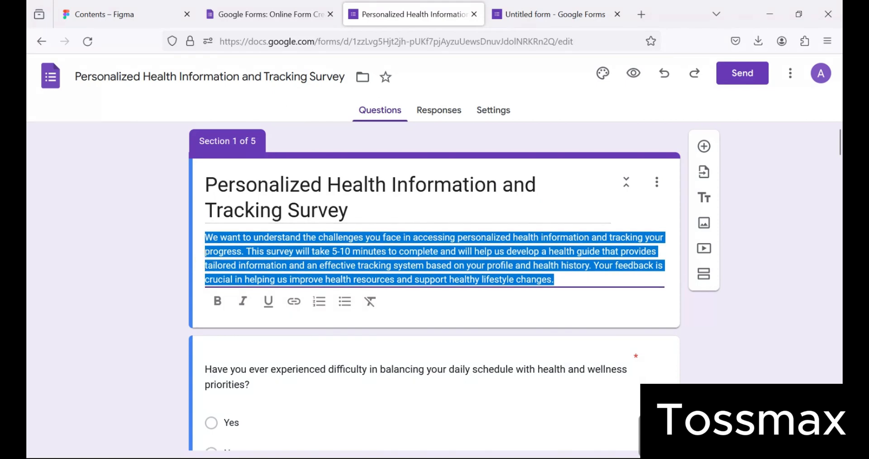
left_click(523, 7)
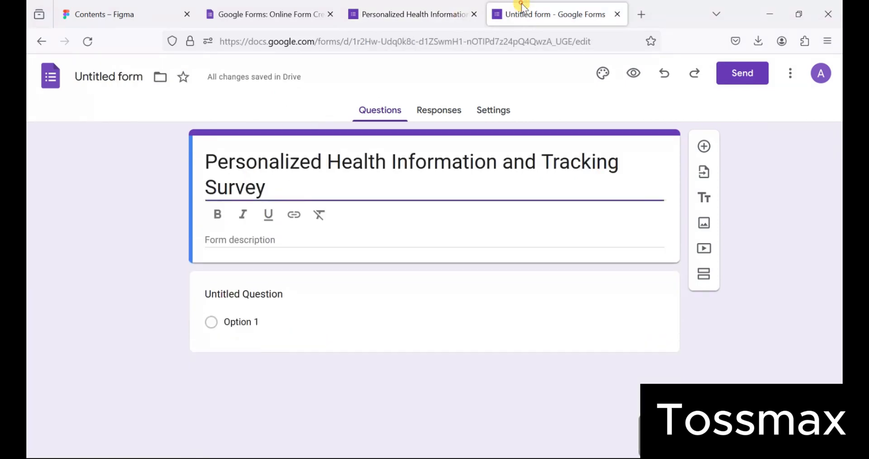
left_click(285, 237)
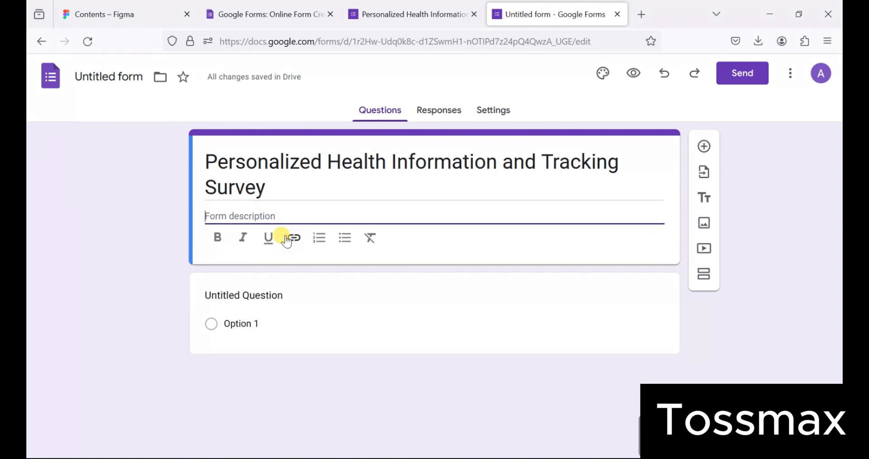
type("v")
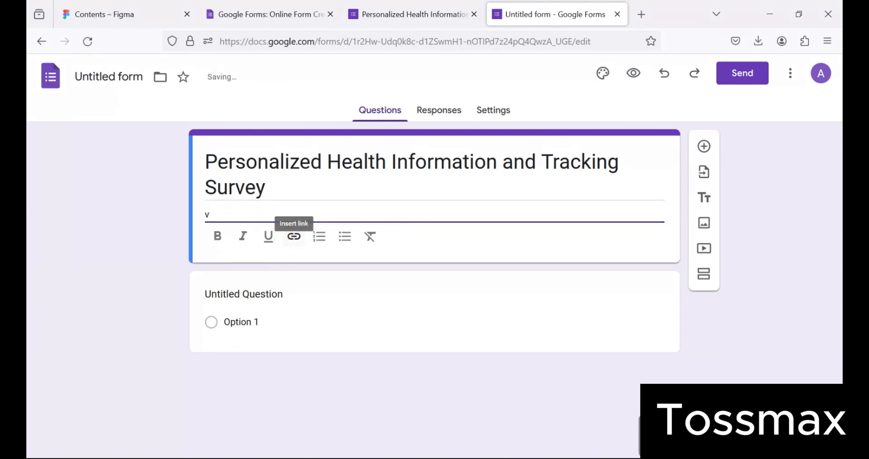
key("BackSpace")
key("ctrl+v")
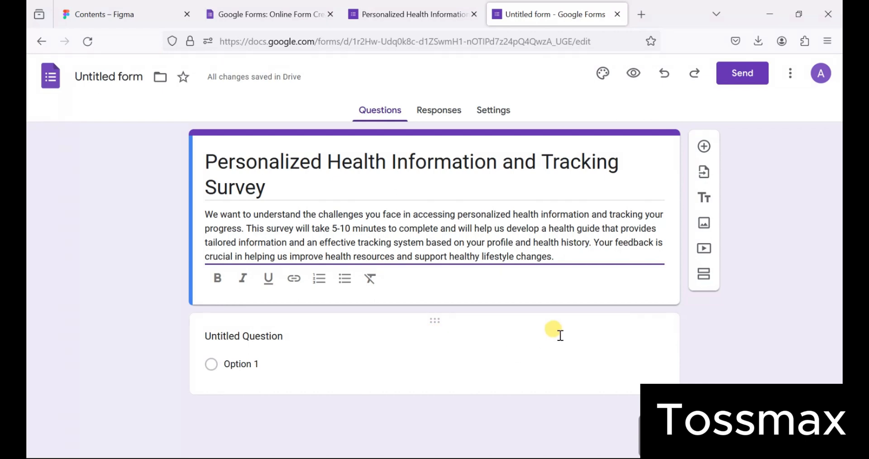
- Add four new sections so the form has five sections in total
left_click(705, 278)
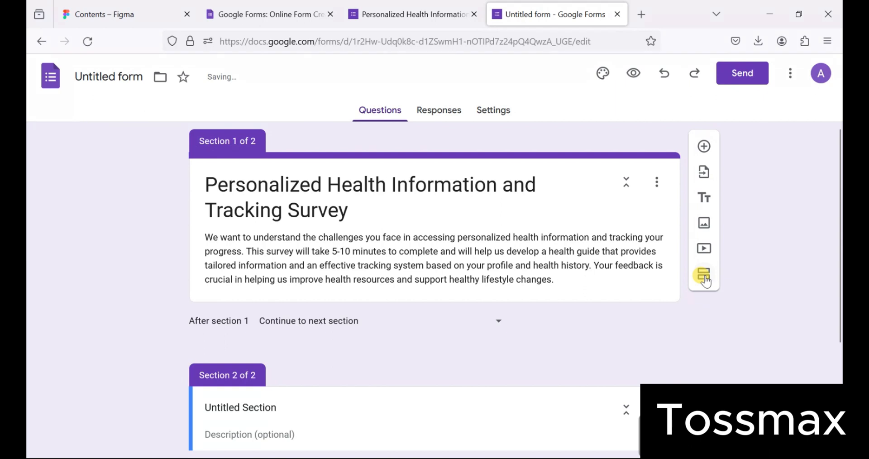
left_click(704, 277)
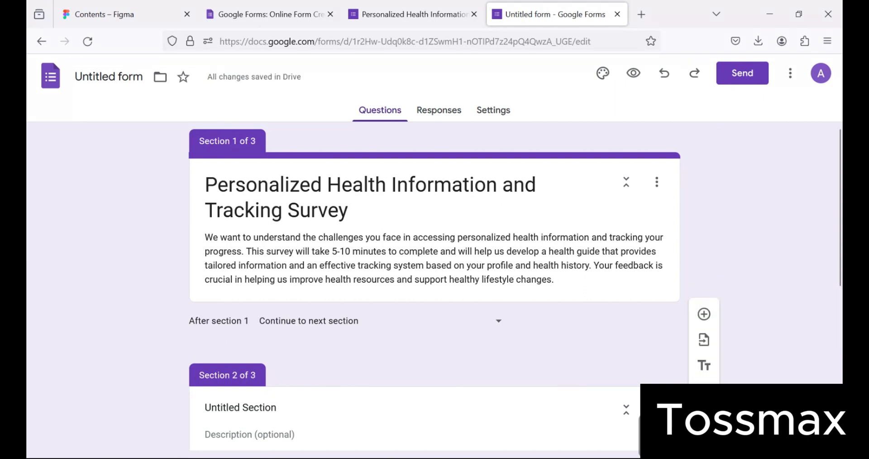
left_click(705, 442)
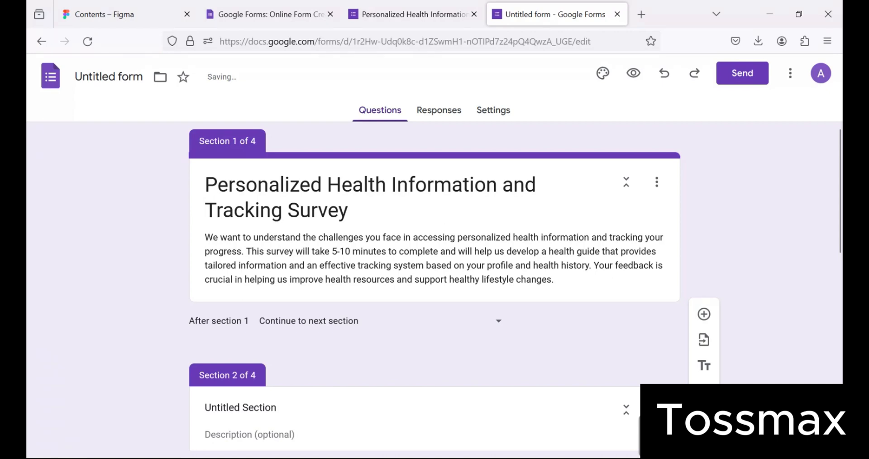
left_click(704, 442)
scroll(596, 356, "down", 8)
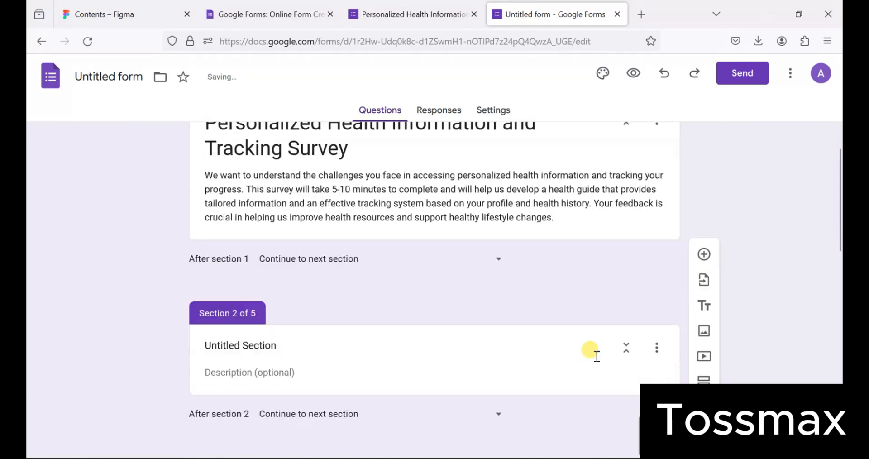
scroll(596, 356, "down", 5)
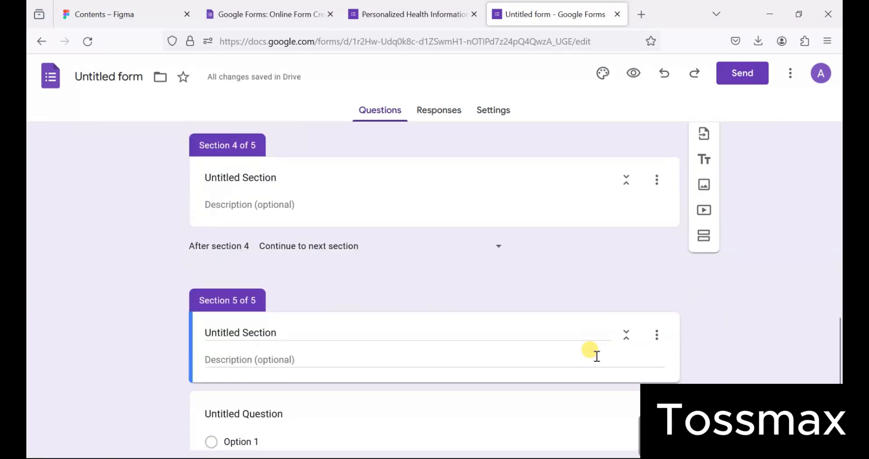
scroll(597, 356, "up", 2)
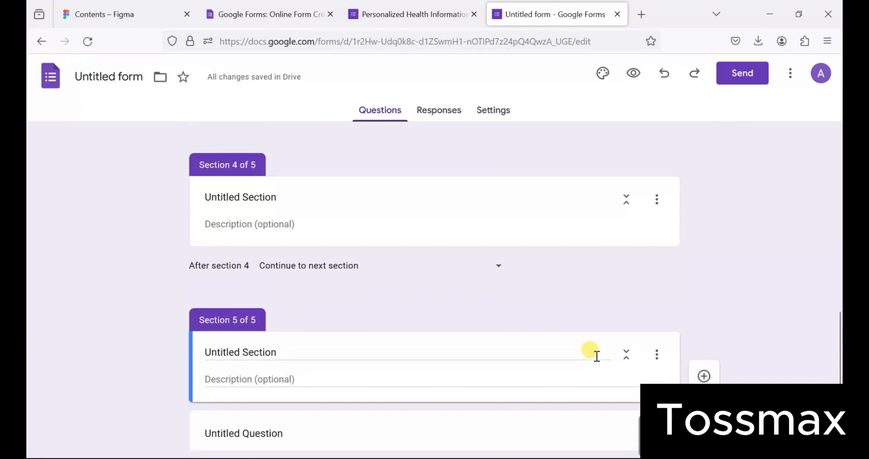
scroll(596, 357, "down", 2)
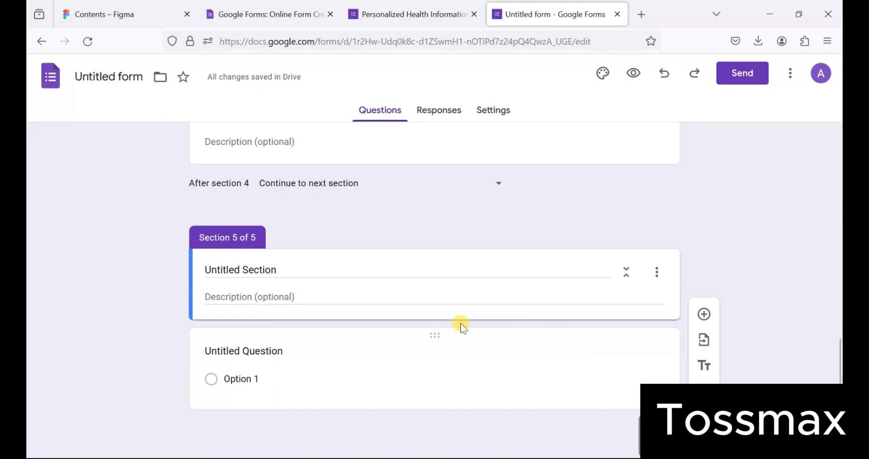
- Title Section 5 'Thank you for completing the survey', copied from the original survey
left_click(304, 268)
left_click(388, 17)
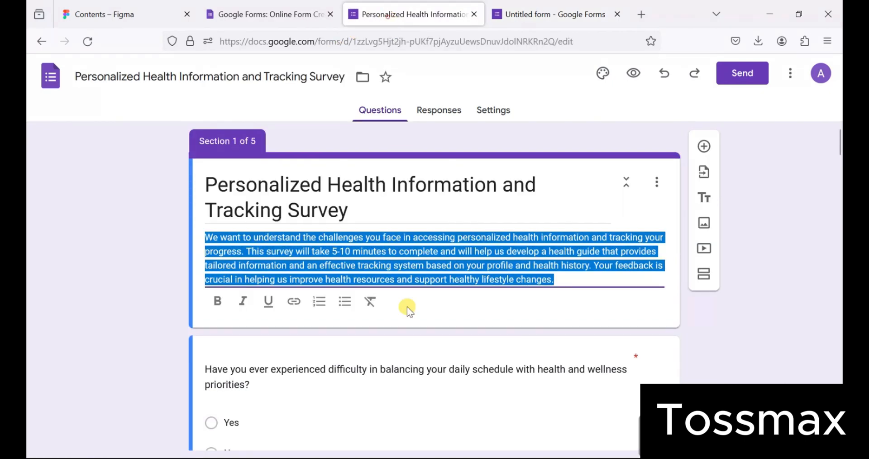
scroll(407, 306, "down", 15)
scroll(407, 306, "down", 10)
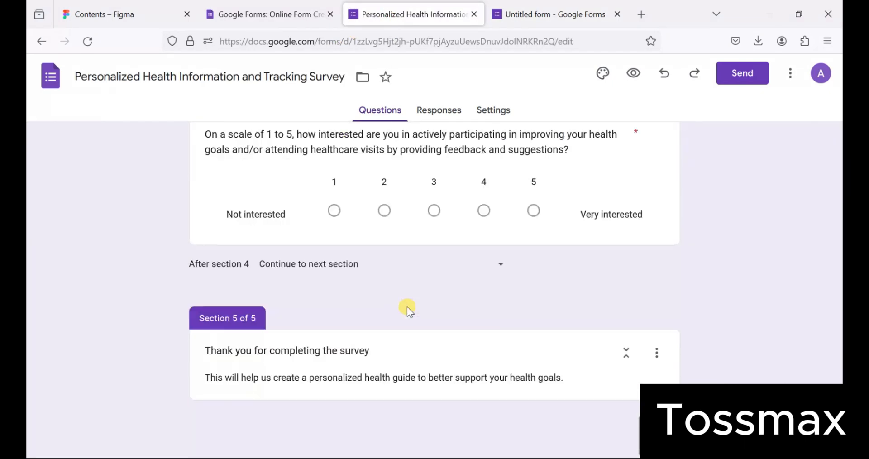
left_click(381, 360)
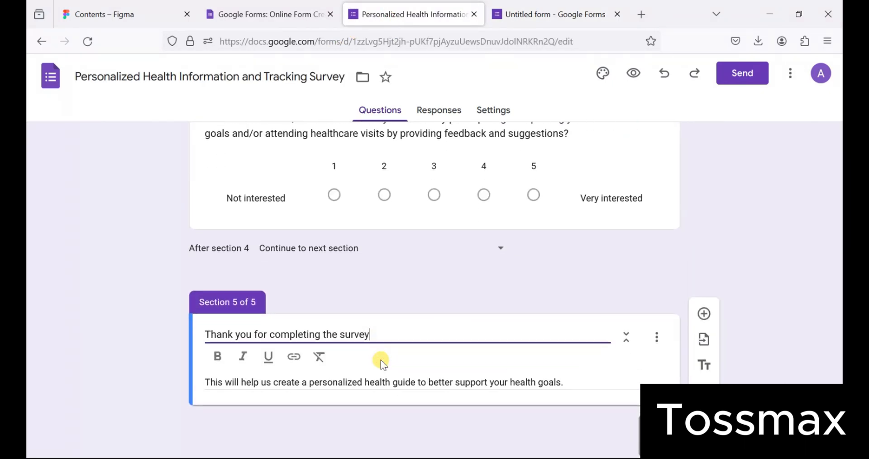
left_click_drag(381, 334, 198, 335)
key("ctrl+c")
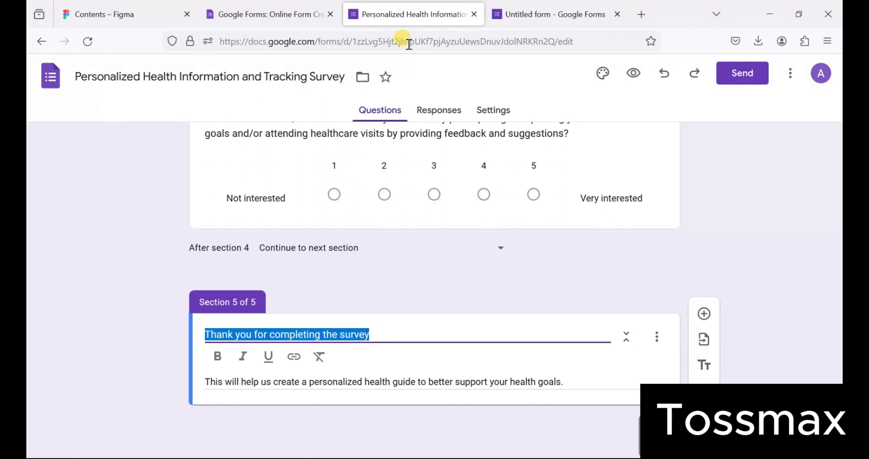
left_click(510, 7)
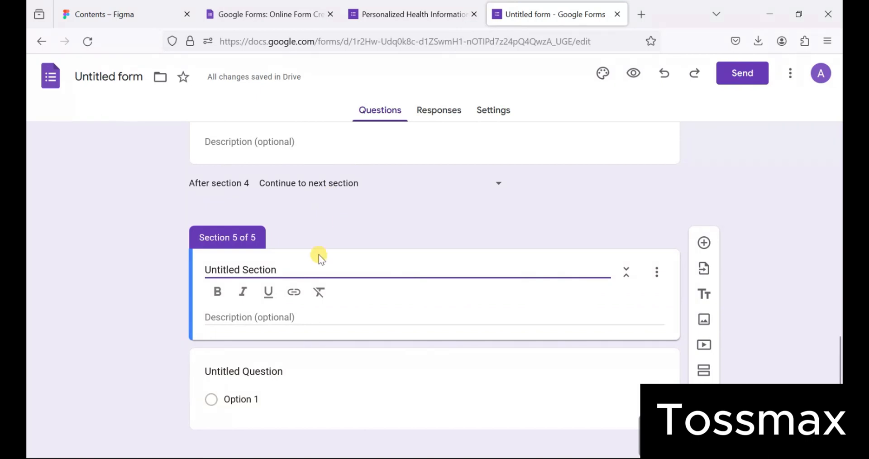
key("ctrl+v")
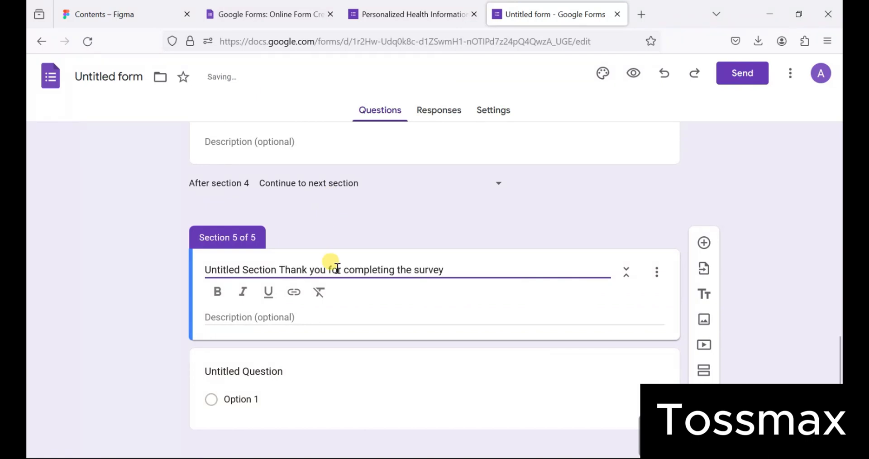
left_click(277, 269)
key("BackSpace")
key("BackSpace")
key("BackSpace")
key("BackSpace")
key("BackSpace")
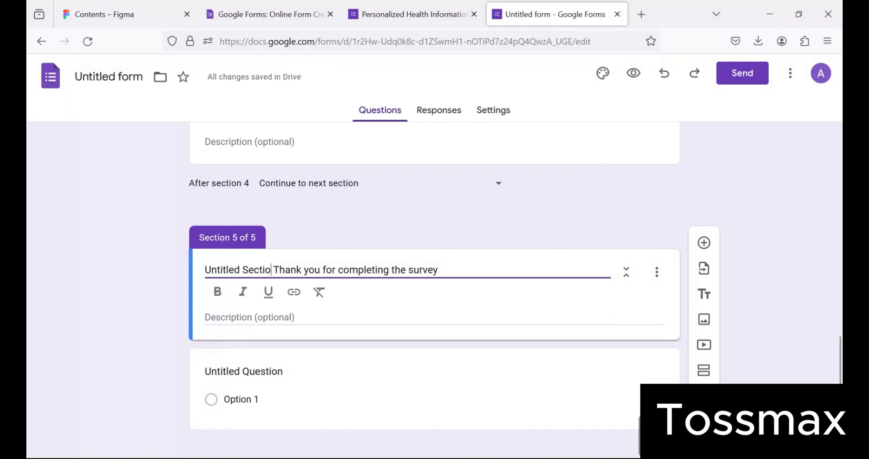
key("BackSpace")
key("BackSpace")
key("BackSpace")
key("BackSpace")
key("BackSpace")
key("BackSpace")
key("BackSpace")
key("BackSpace")
key("BackSpace")
key("BackSpace")
key("BackSpace")
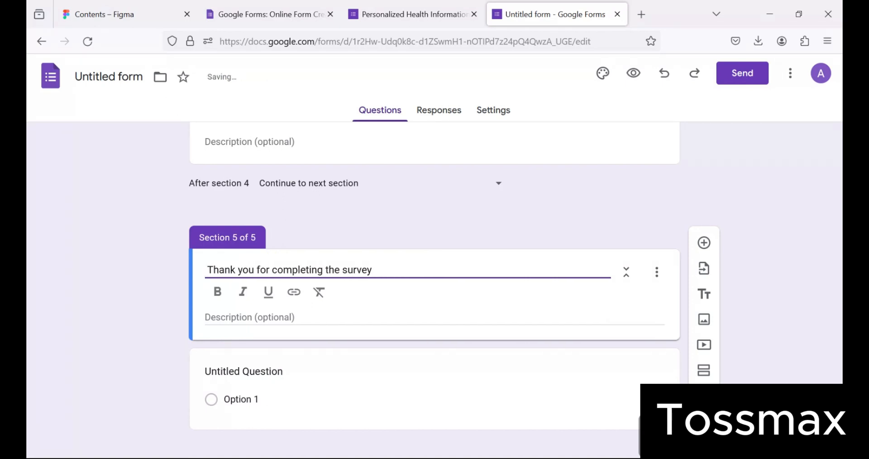
- Paste the original's personalized health guide description into Section 5's description
left_click(348, 315)
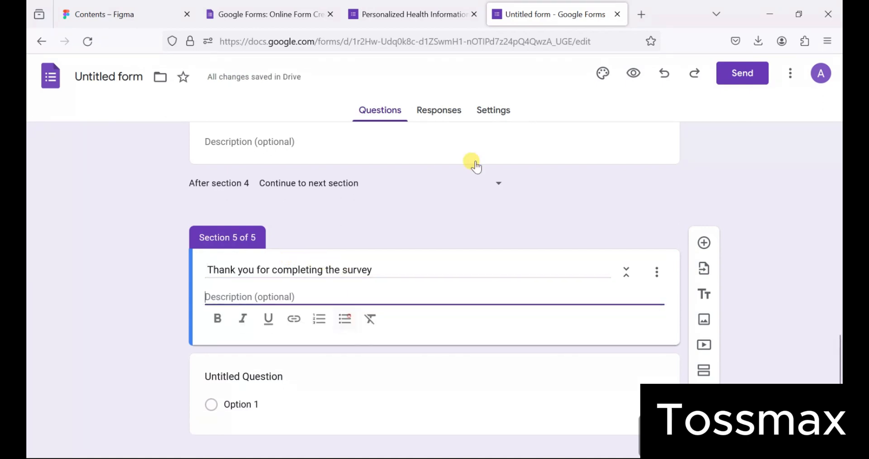
left_click(430, 13)
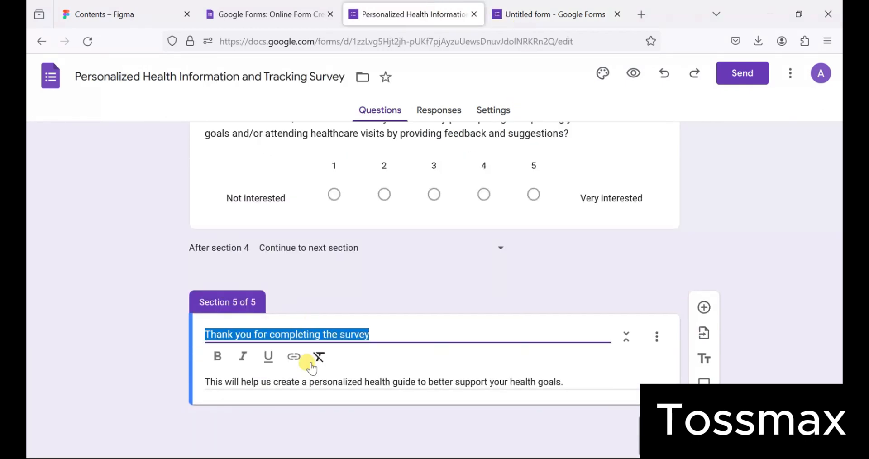
triple_click(316, 385)
key("ctrl+c")
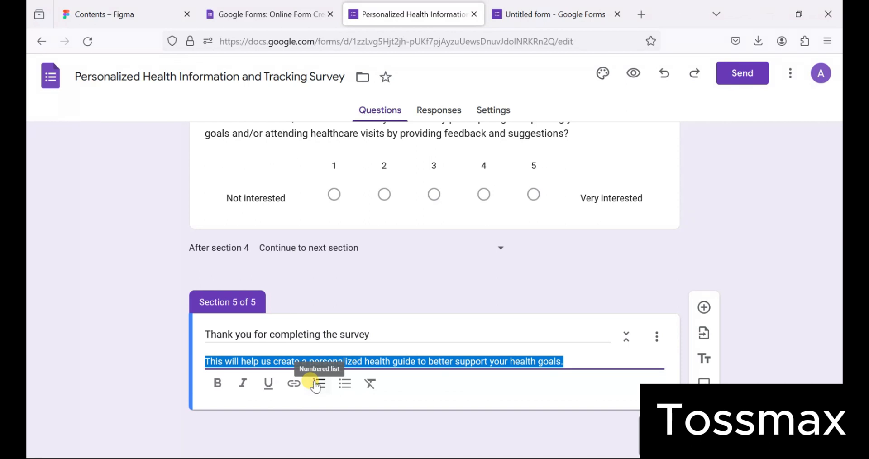
left_click(525, 10)
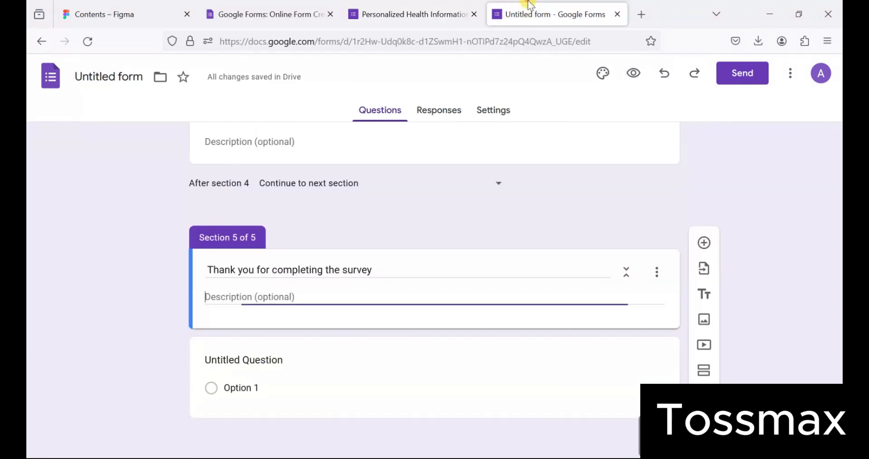
left_click(315, 301)
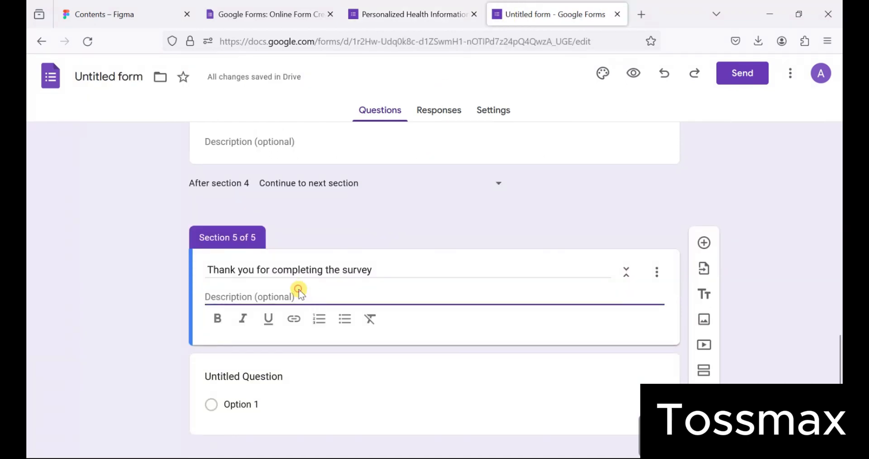
left_click(297, 295)
key("ctrl+v")
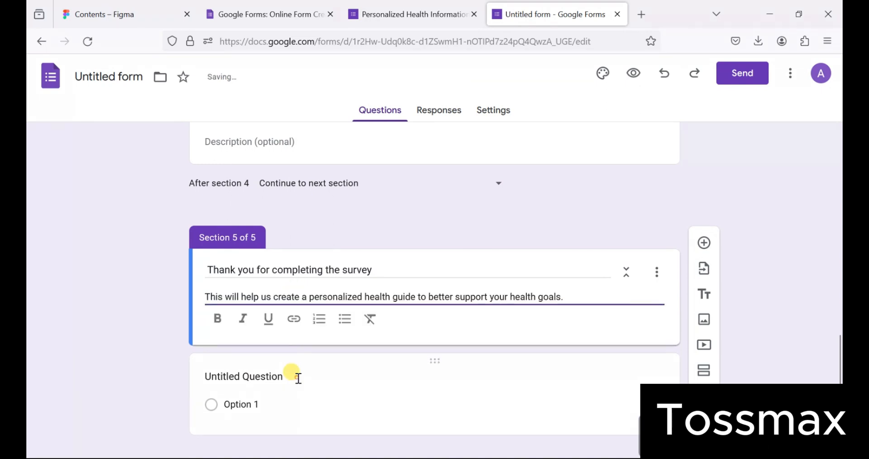
- Delete the leftover untitled question from the form
left_click(298, 378)
scroll(314, 377, "down", 3)
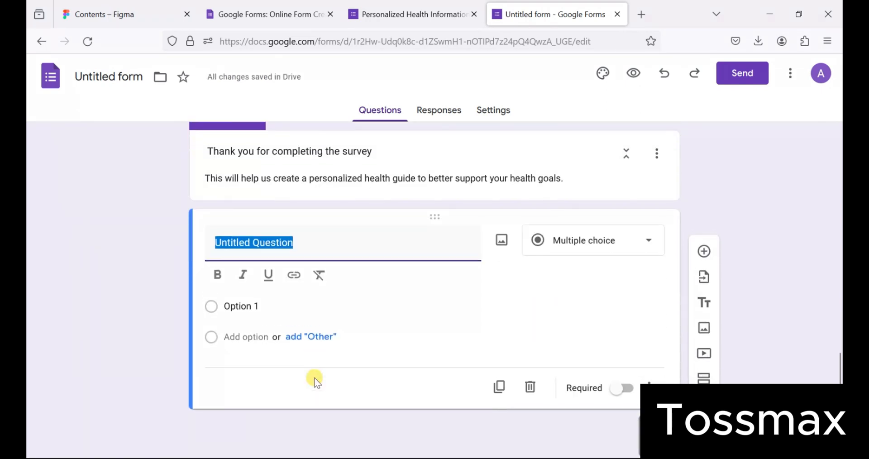
left_click(527, 393)
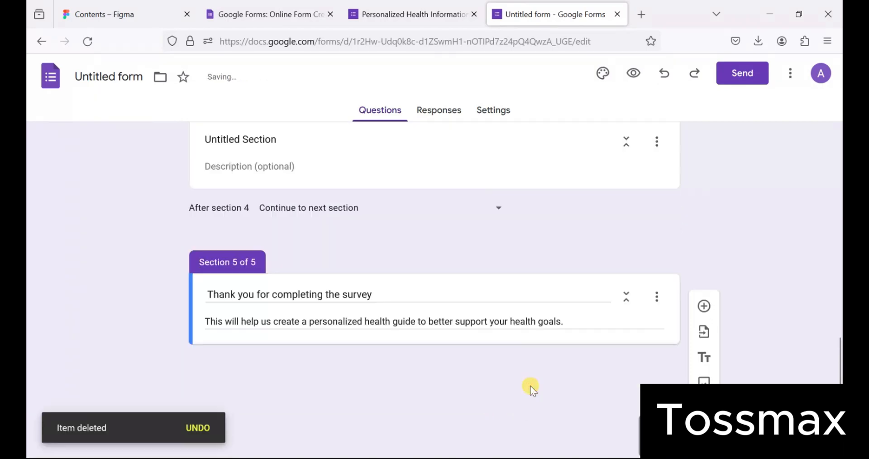
scroll(471, 282, "up", 20)
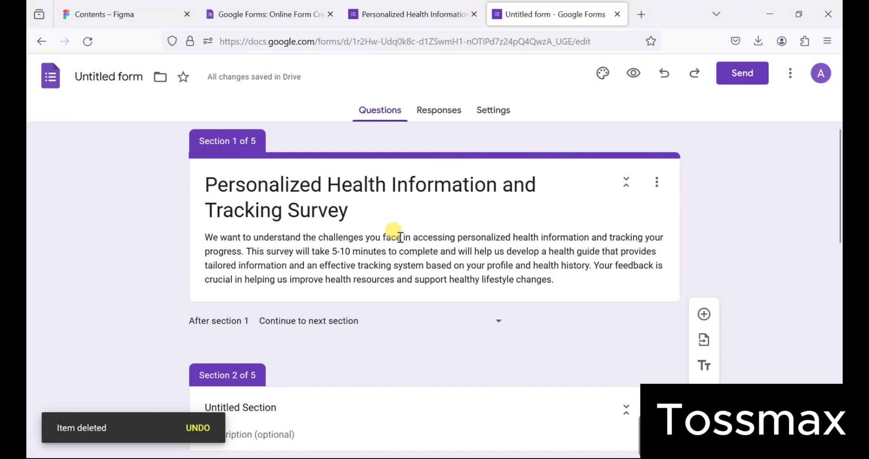
scroll(392, 233, "down", 1)
- Add a new blank question to Section 1
triple_click(455, 192)
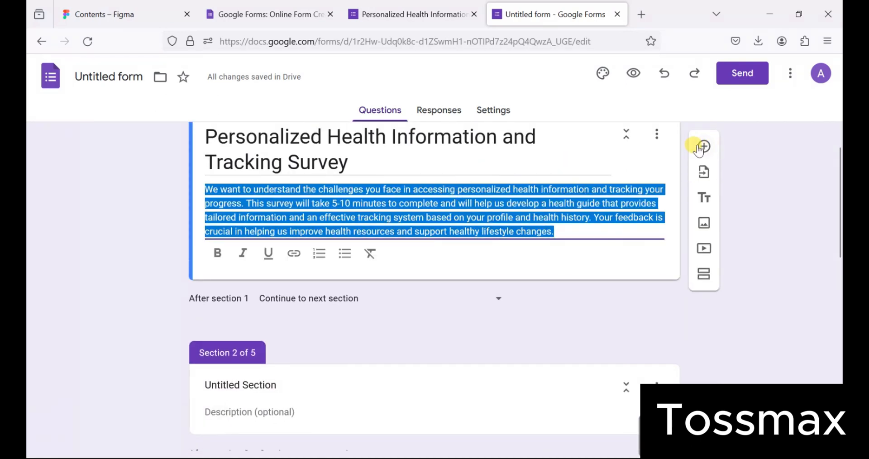
left_click(665, 169)
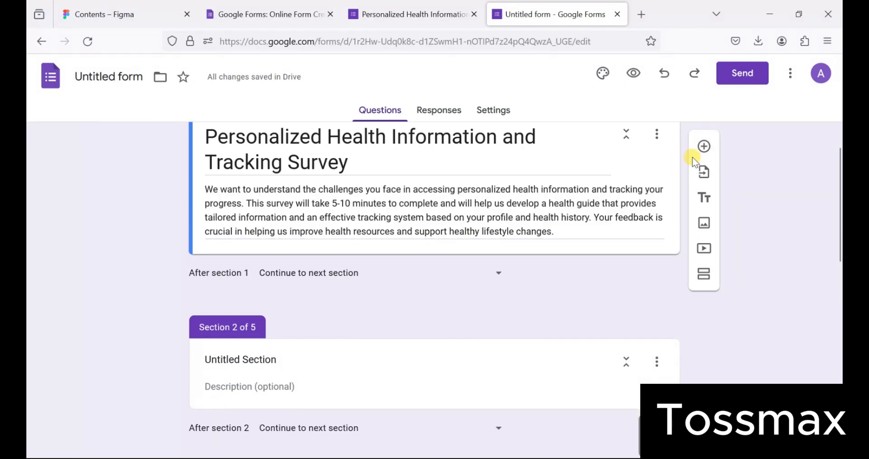
left_click(704, 147)
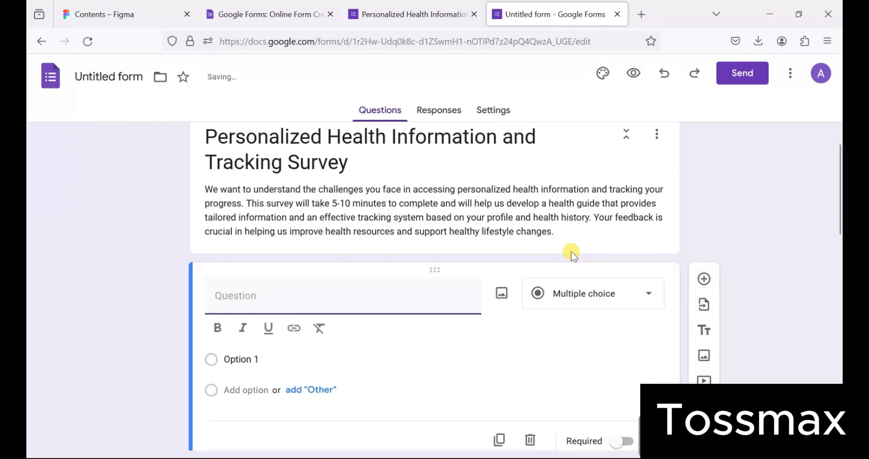
scroll(572, 253, "down", 2)
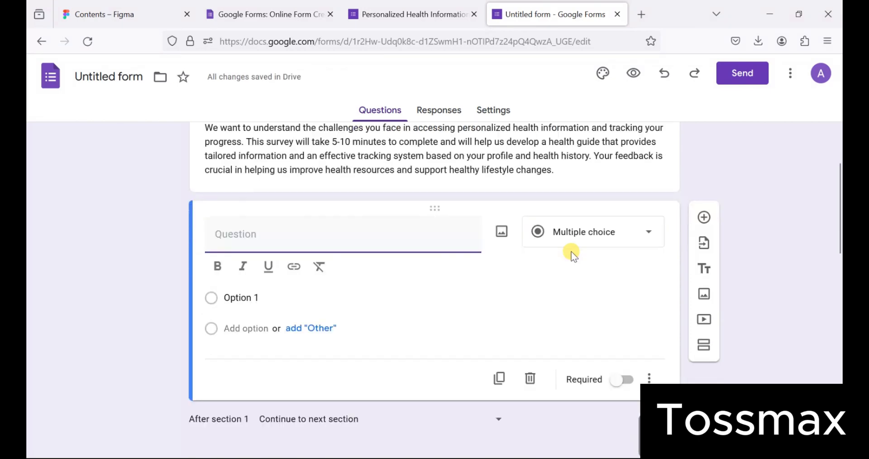
scroll(571, 244, "down", 5)
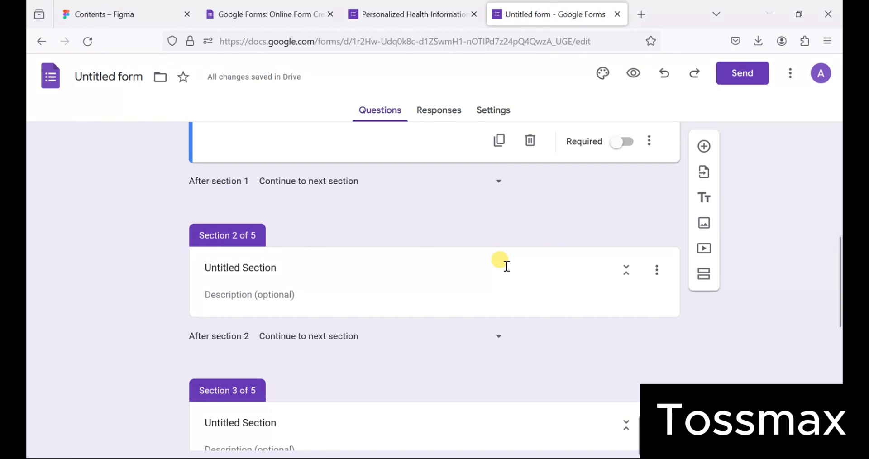
scroll(507, 265, "down", 1)
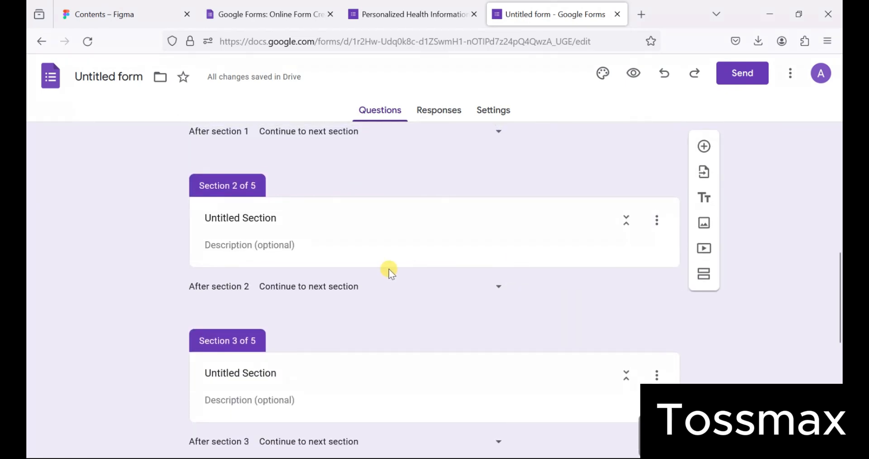
scroll(328, 323, "down", 1)
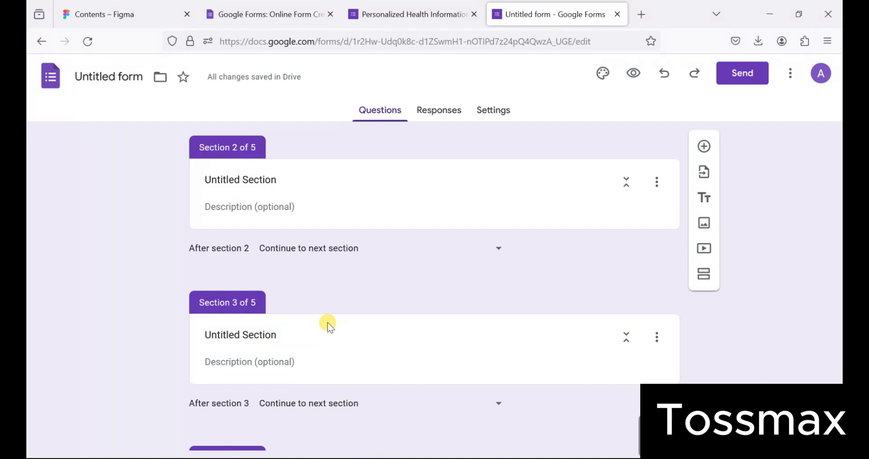
scroll(327, 324, "up", 3)
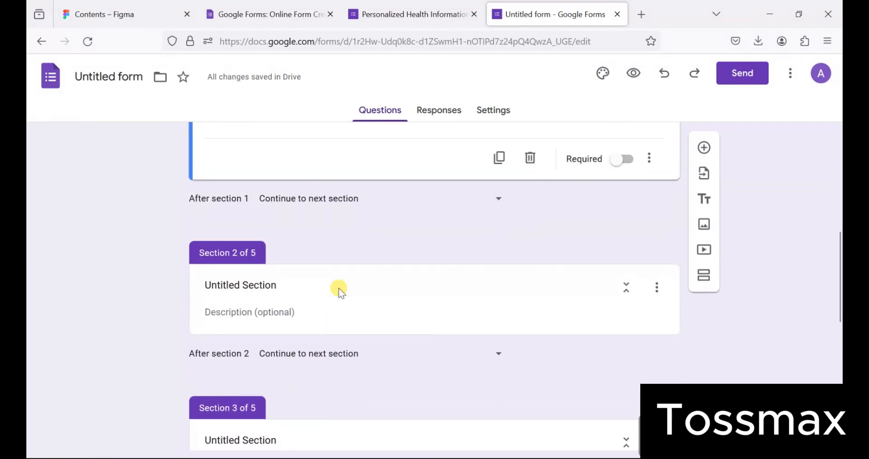
- Fill in the original question about balancing daily schedule with health priorities
left_click(406, 16)
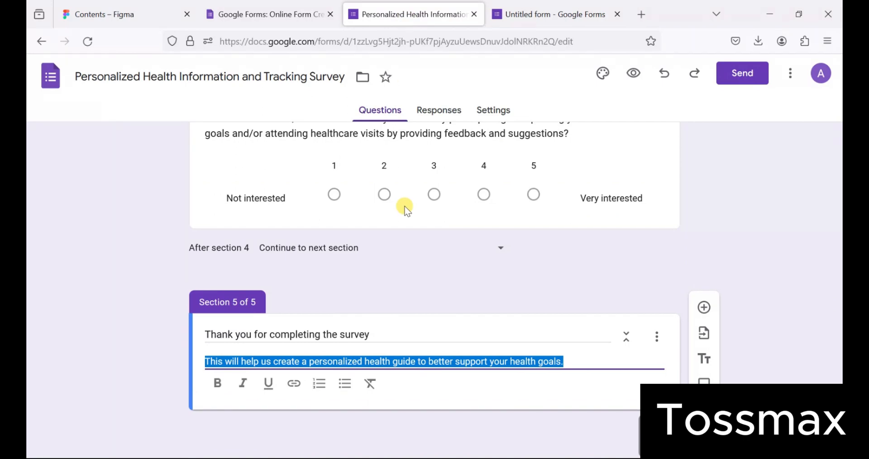
scroll(405, 209, "up", 20)
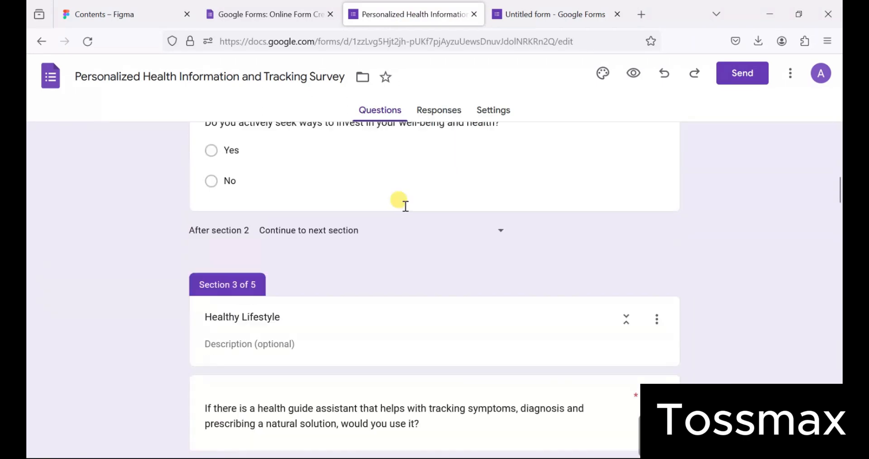
scroll(405, 208, "up", 4)
scroll(406, 208, "down", 2)
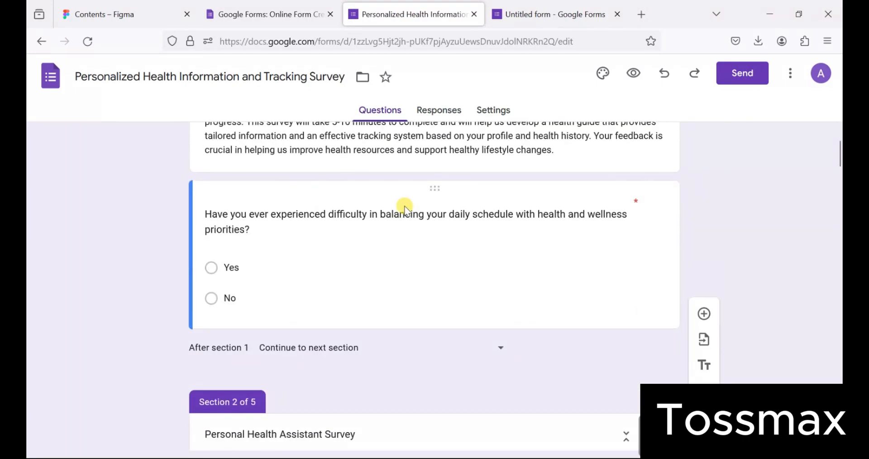
left_click(381, 225)
key("ctrl+c")
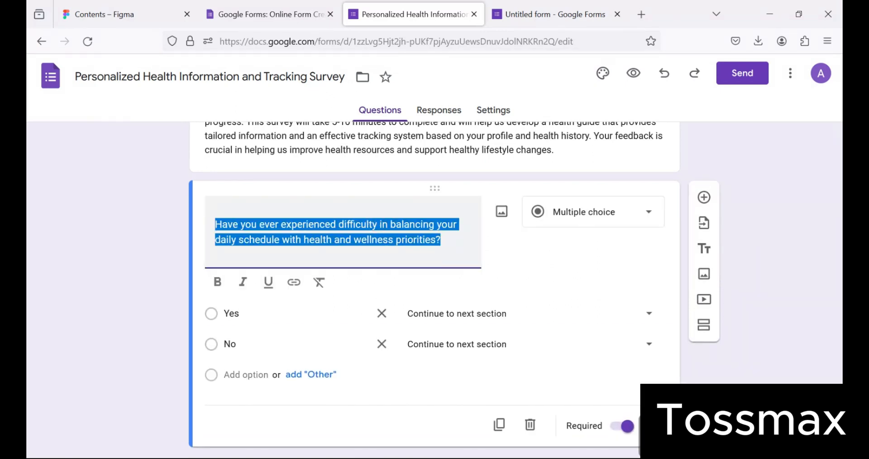
left_click(533, 19)
scroll(292, 259, "up", 10)
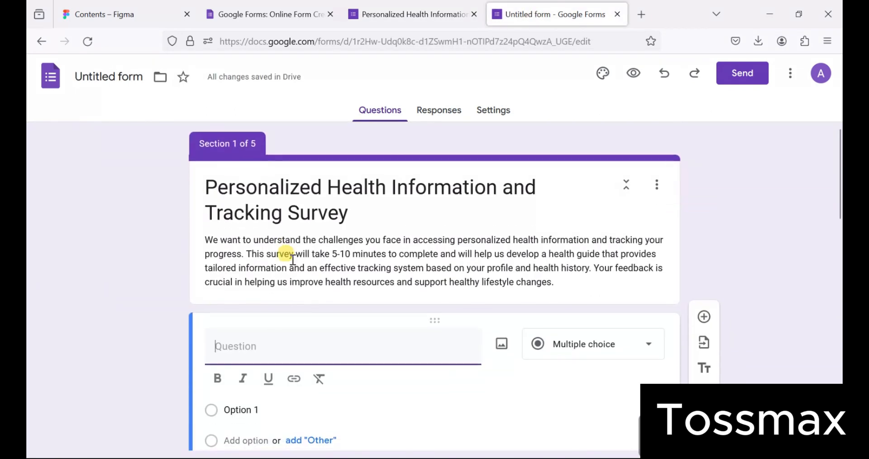
scroll(293, 260, "down", 5)
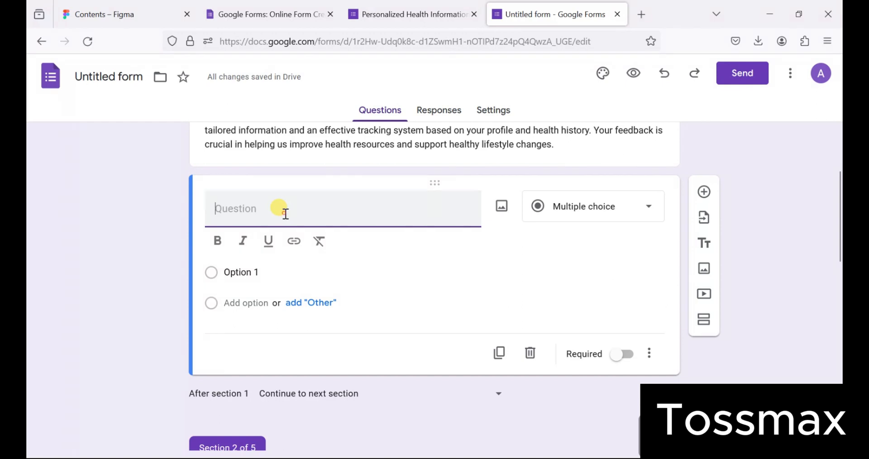
key("ctrl+v")
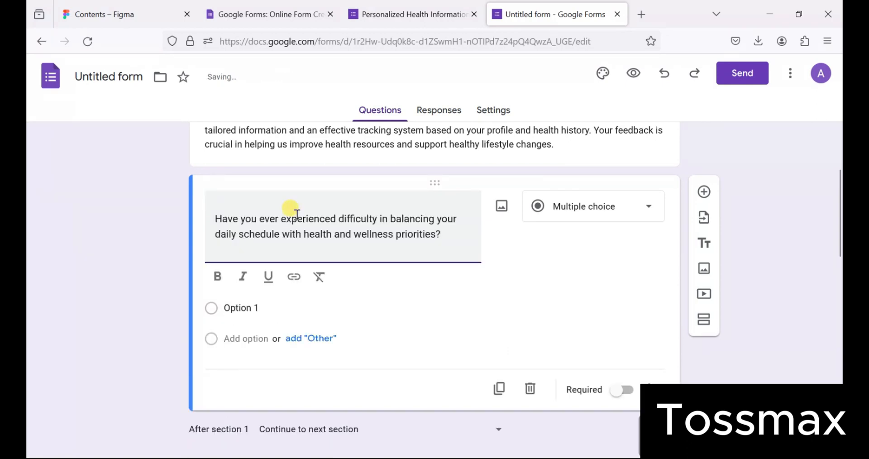
- Give the schedule-balancing question Yes and No answer options
left_click(255, 335)
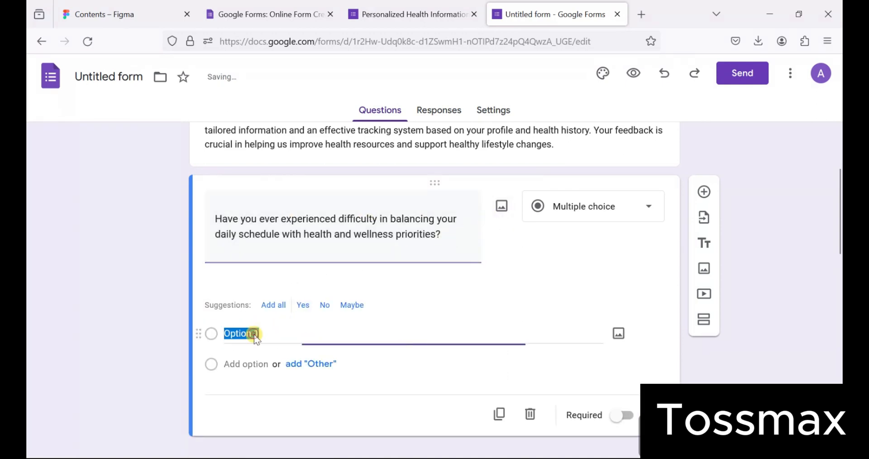
type("Yes")
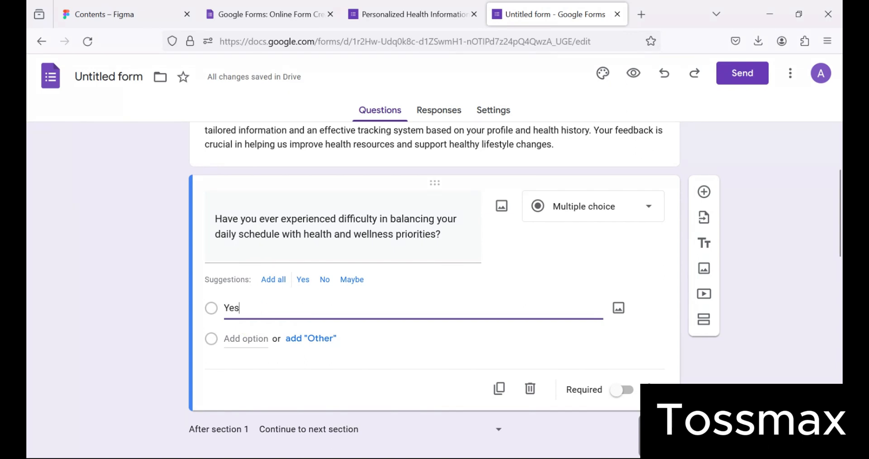
left_click(239, 338)
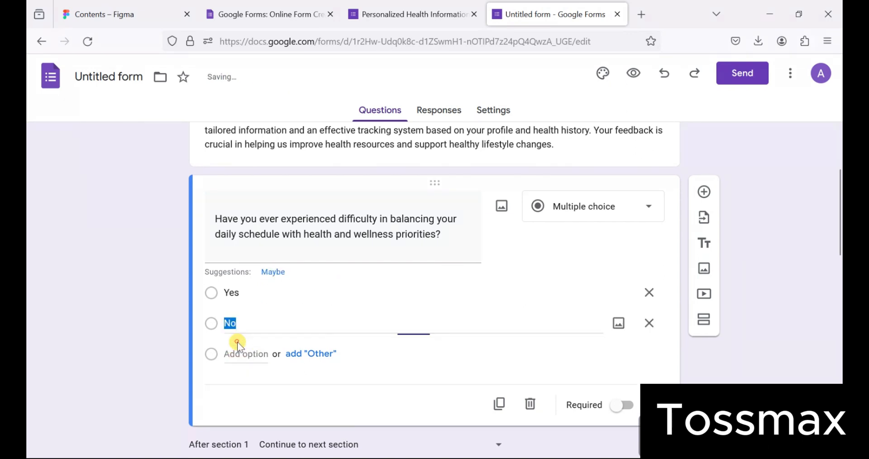
left_click(426, 382)
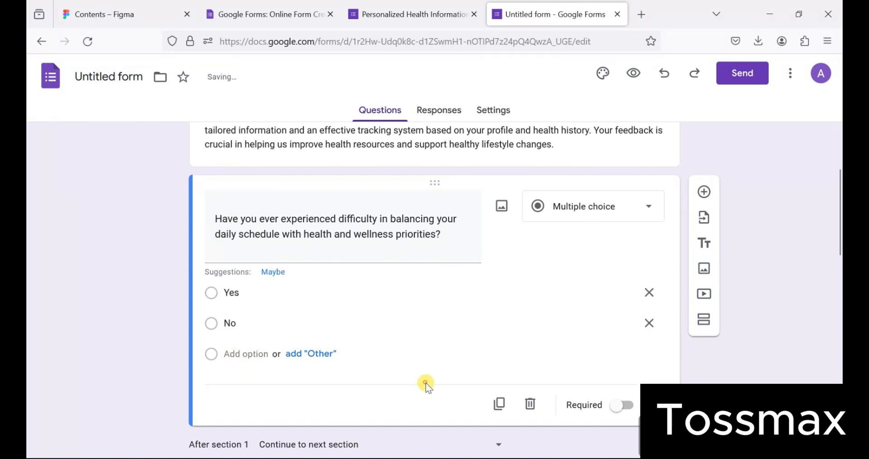
scroll(426, 385, "down", 5)
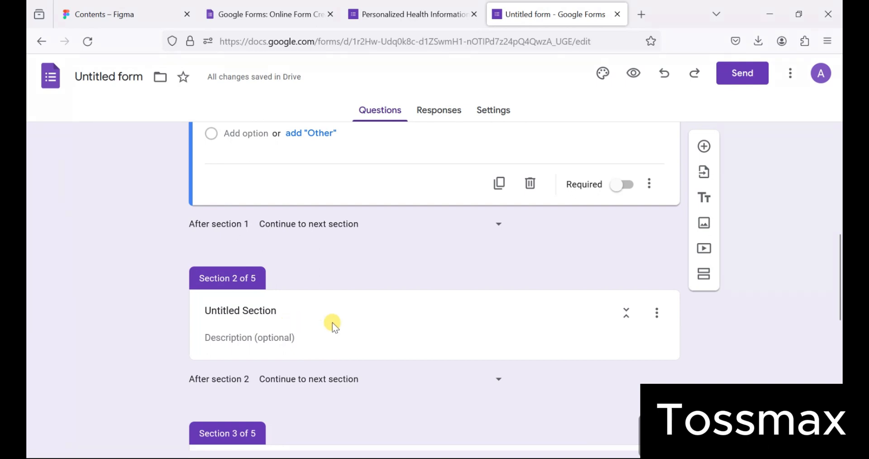
- Paste text copied from the original survey into the Section 2 title
left_click(423, 14)
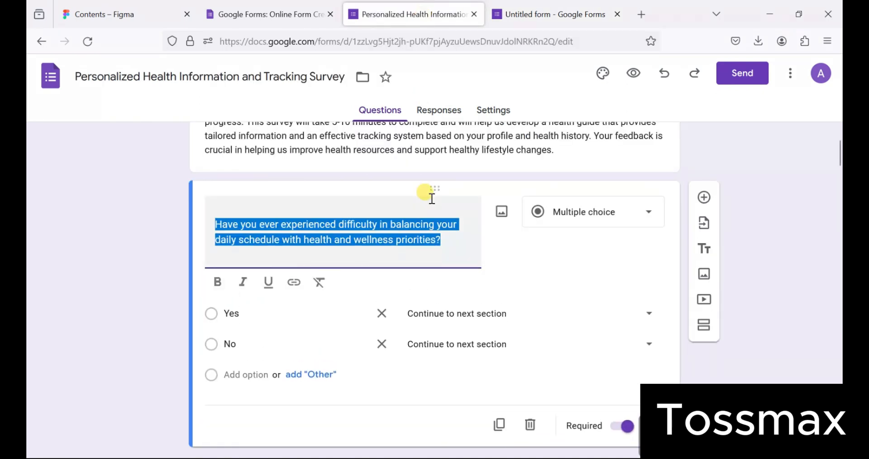
scroll(501, 251, "down", 6)
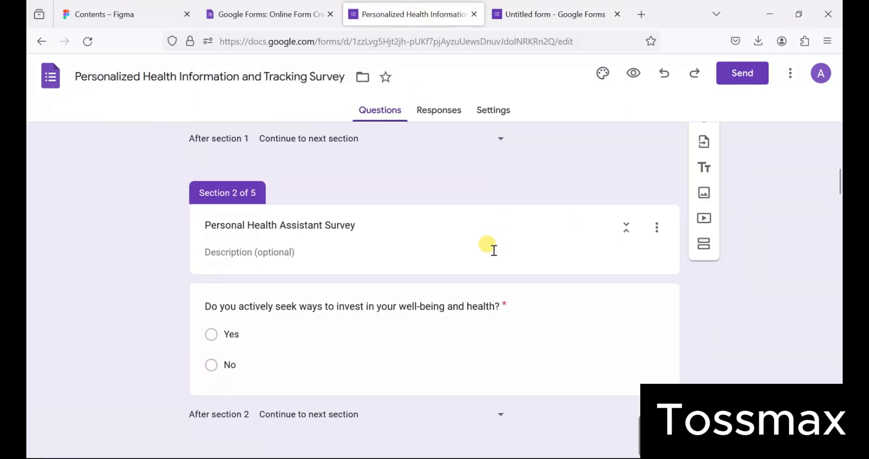
left_click(360, 220)
scroll(358, 226, "down", 2)
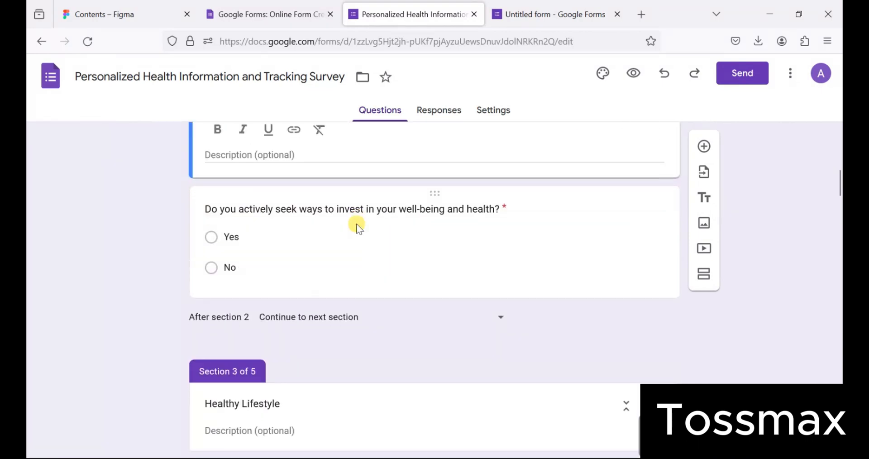
left_click(504, 21)
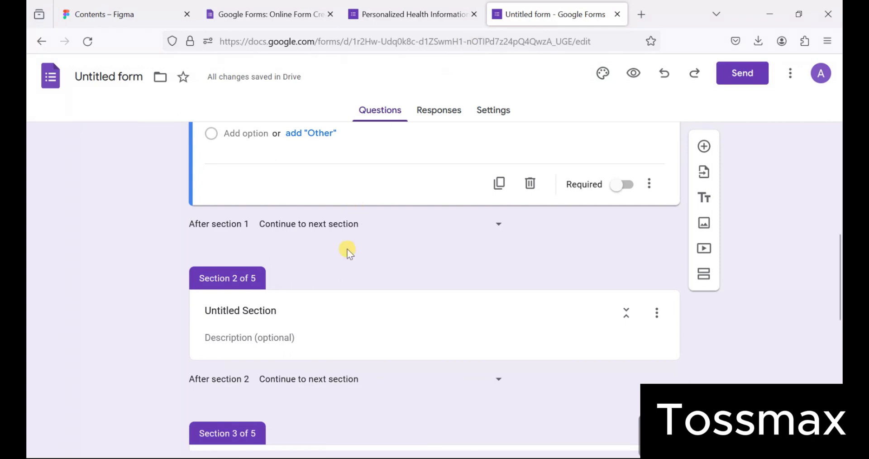
left_click(302, 307)
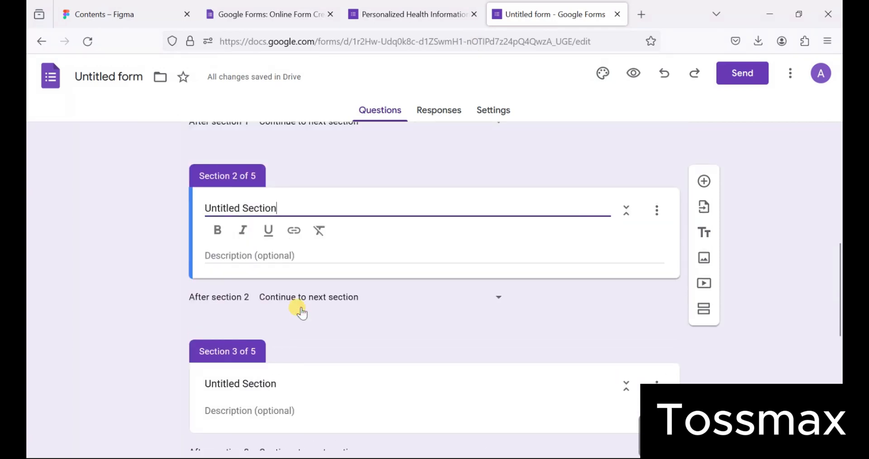
key("ctrl+v")
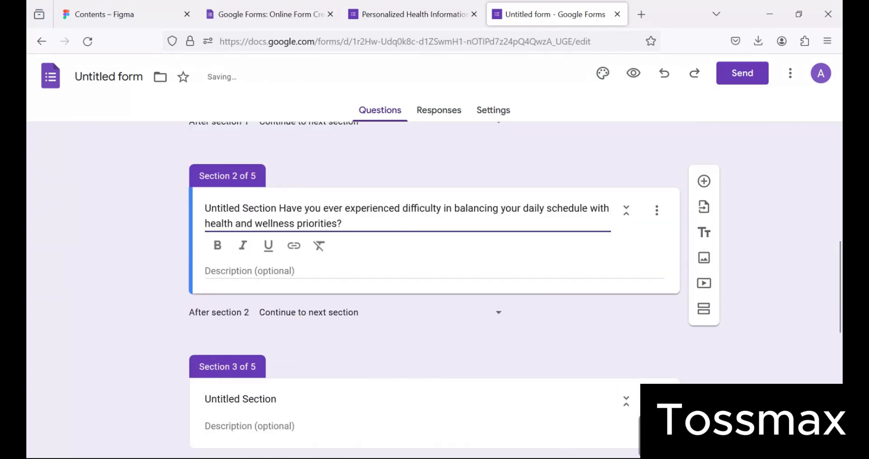
left_click(301, 207)
- Replace the Section 2 title with 'Personal Health Assistant Survey' and add a blank question
left_click(421, 5)
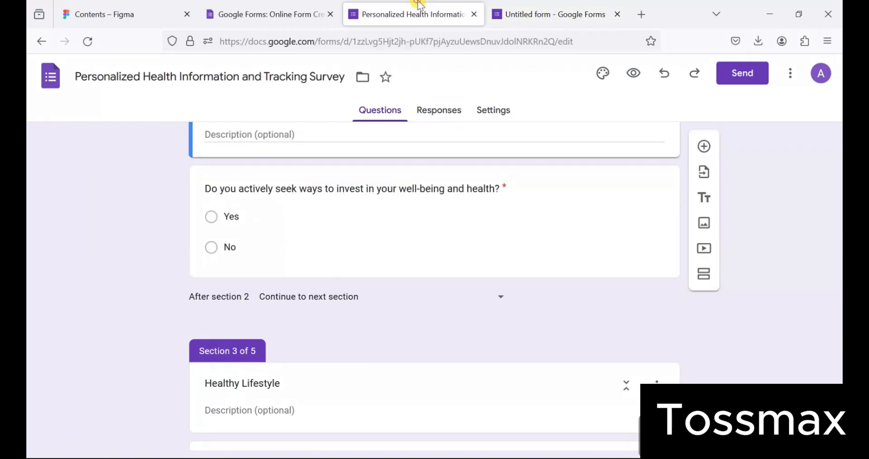
scroll(378, 176, "up", 3)
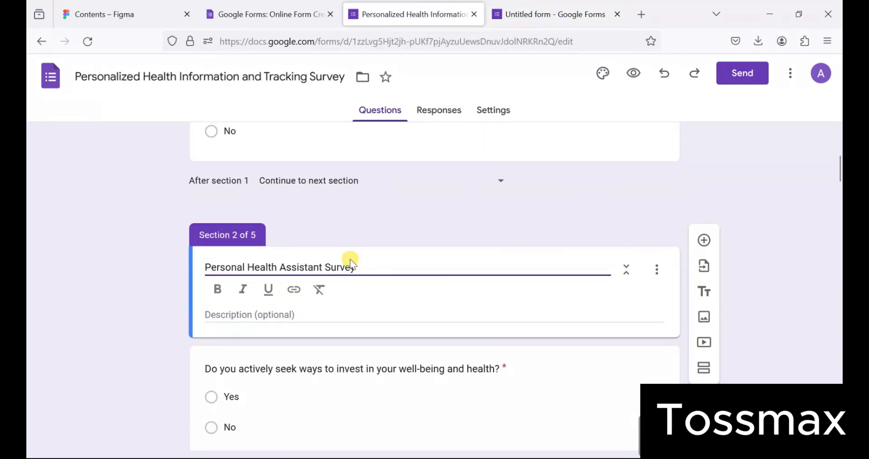
key("ctrl+a")
key("ctrl+c")
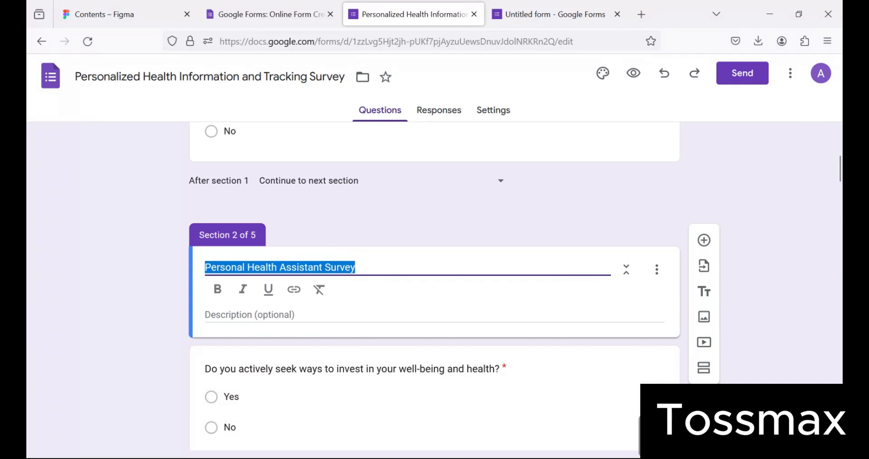
left_click(559, 9)
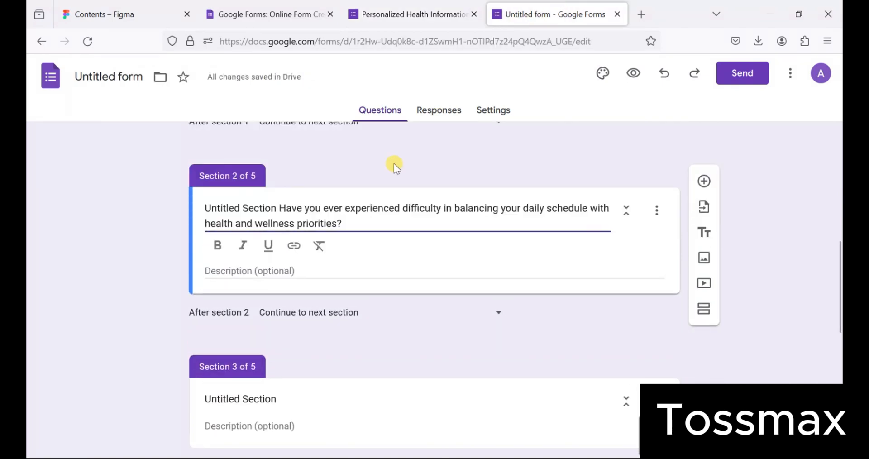
key("ctrl+a")
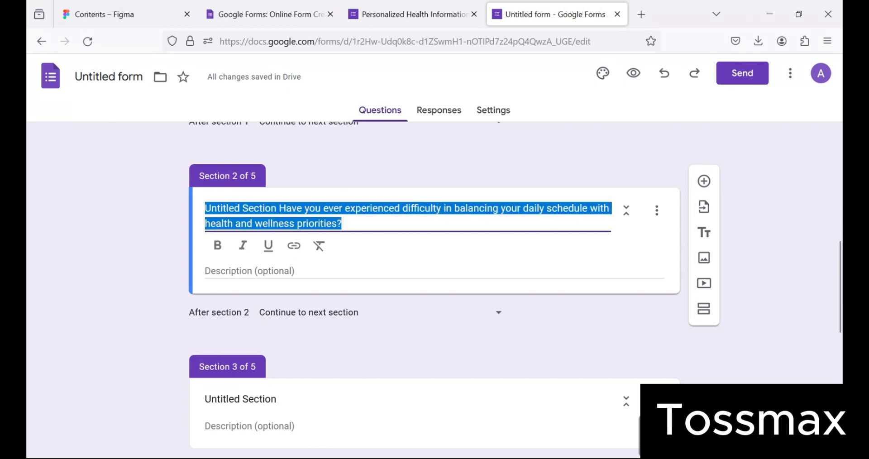
key("ctrl+v")
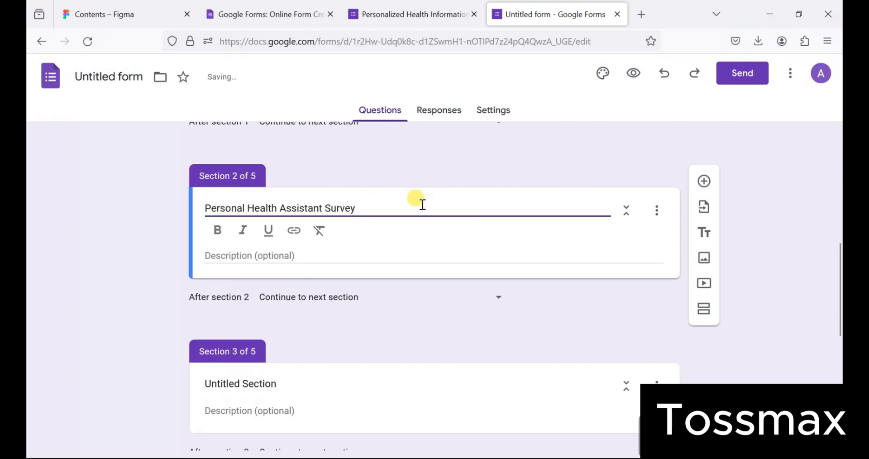
left_click(704, 182)
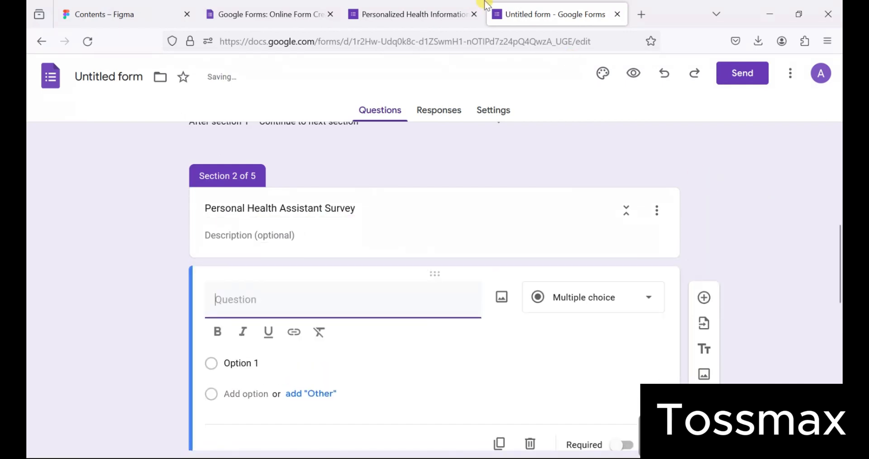
- Paste the original question about investing in well-being and health into Section 2's question
left_click(413, 10)
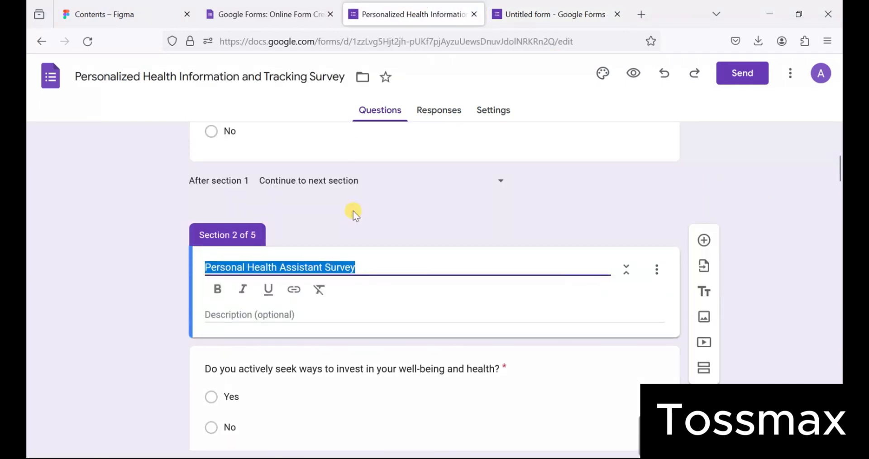
scroll(353, 211, "down", 1)
left_click(321, 299)
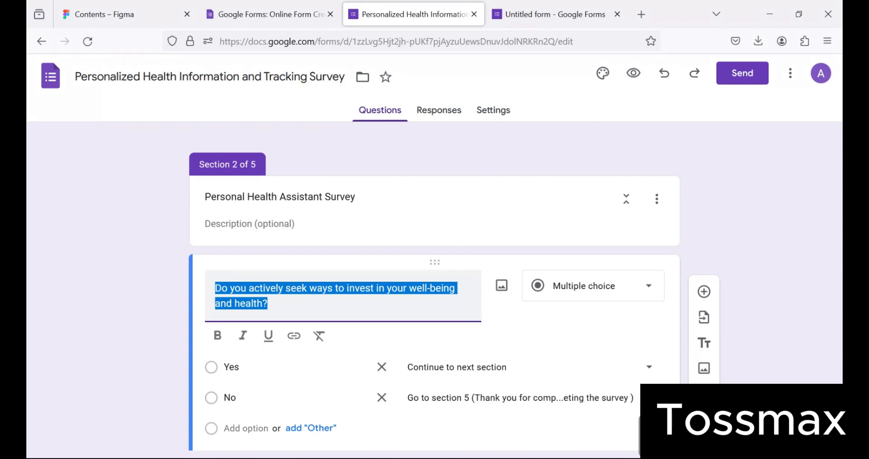
left_click(514, 17)
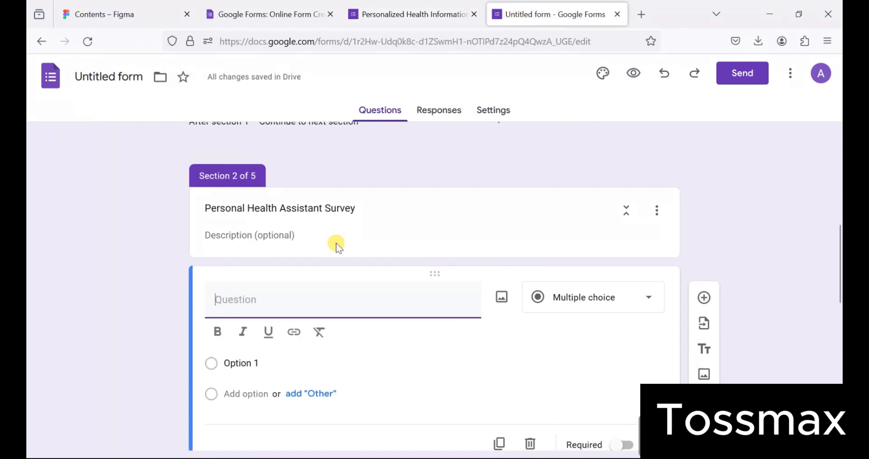
type("Do you actively seek ways to invest in your well-being and health?")
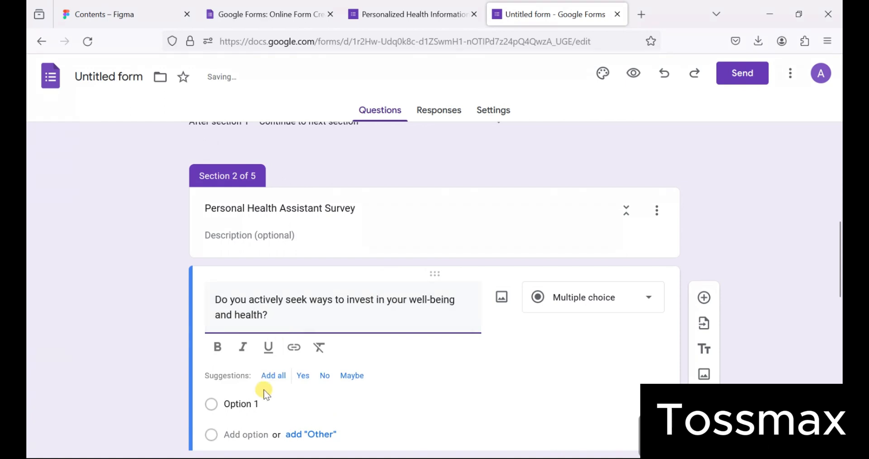
- Set its answers to Yes and No, then return to the original survey's Healthy Lifestyle section
left_click(259, 403)
type("Yes")
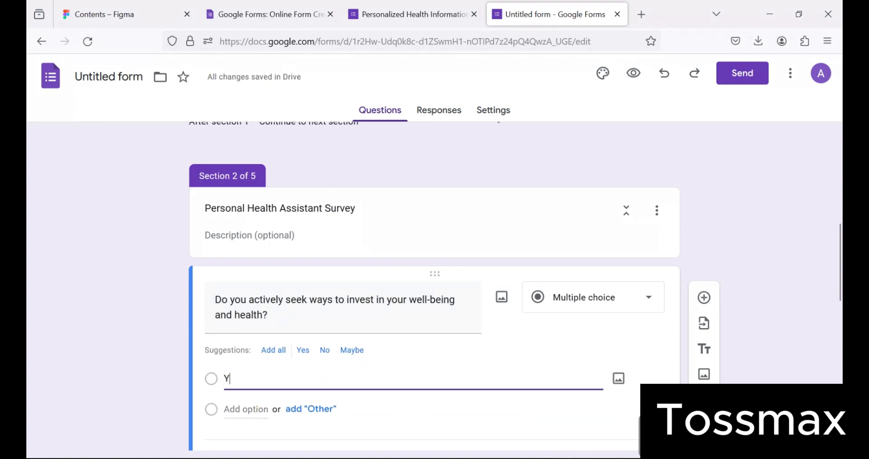
left_click(233, 409)
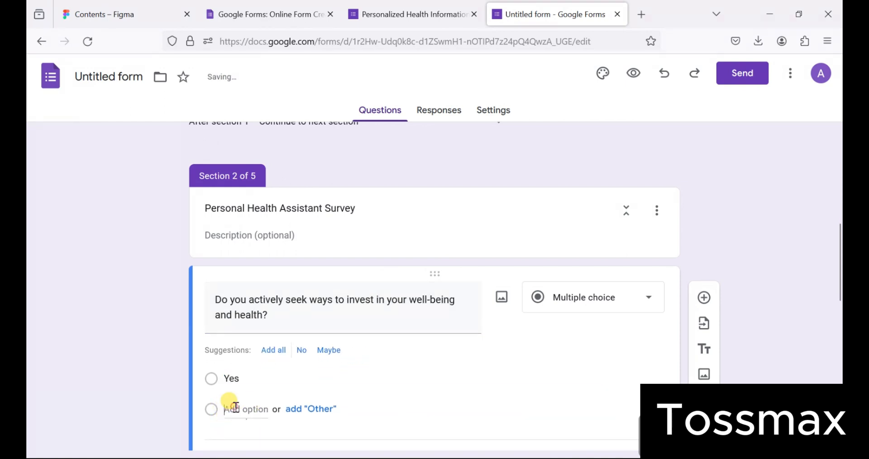
scroll(468, 426, "down", 5)
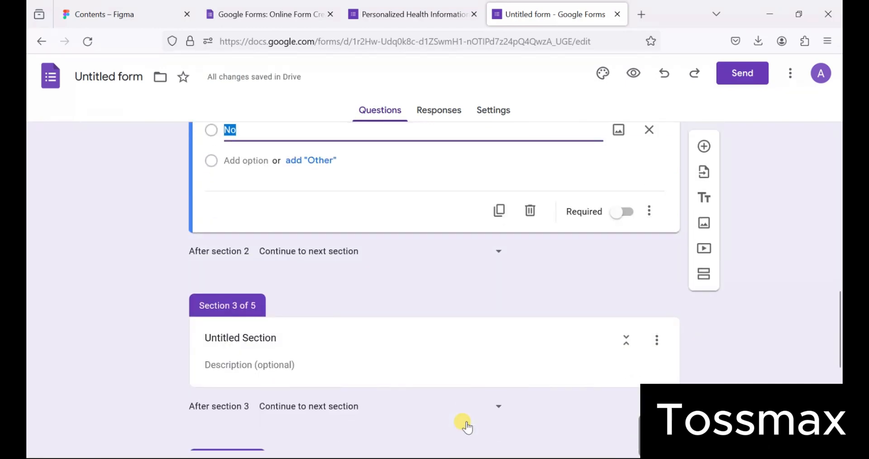
left_click(417, 15)
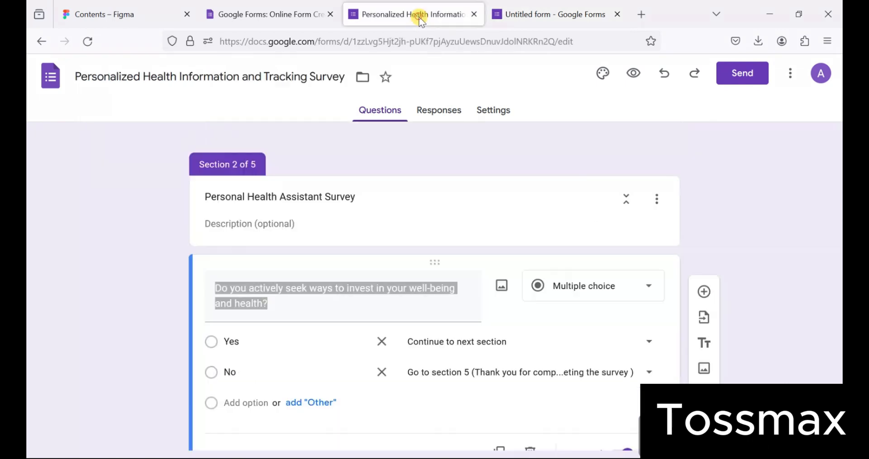
scroll(382, 219, "down", 7)
left_click(352, 189)
- Title Section 3 'Healthy Lifestyle', copied from the original survey
key("ctrl+a")
key("ctrl+c")
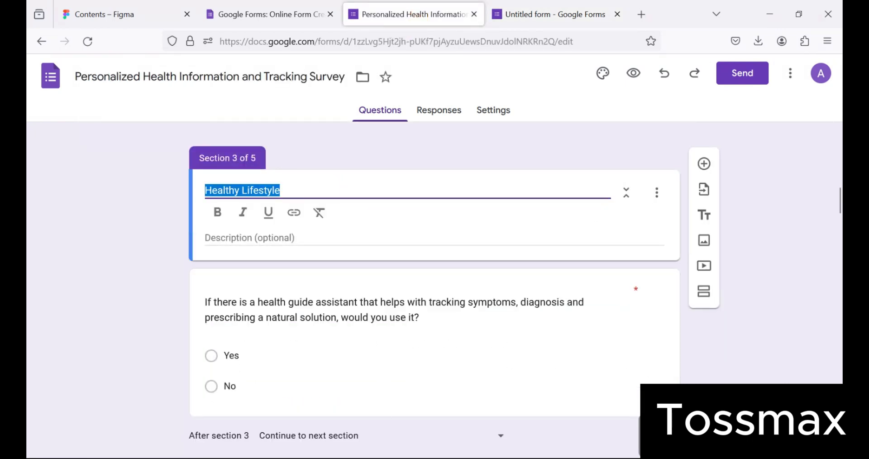
left_click(532, 17)
left_click(258, 233)
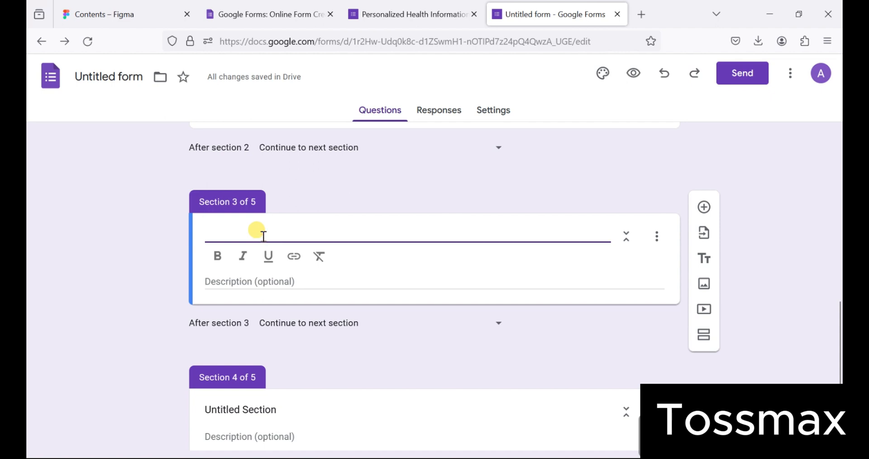
key("ctrl+v")
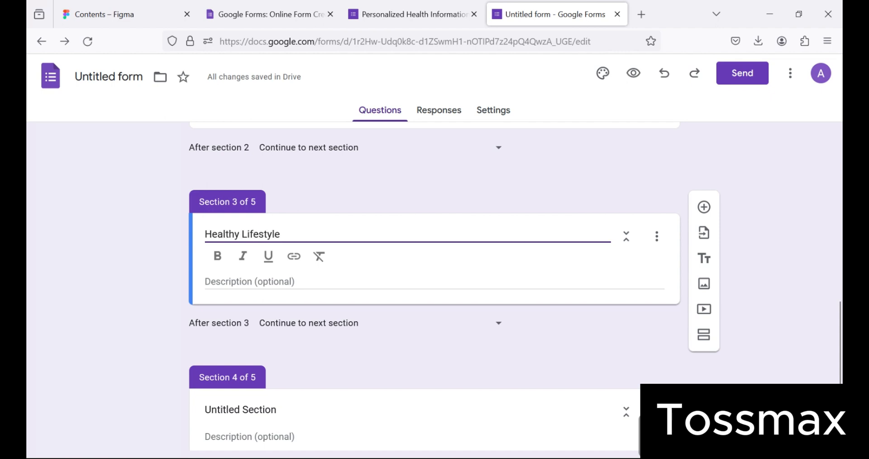
- Add a Section 3 question asking whether respondents would use a health guide assistant
left_click(703, 208)
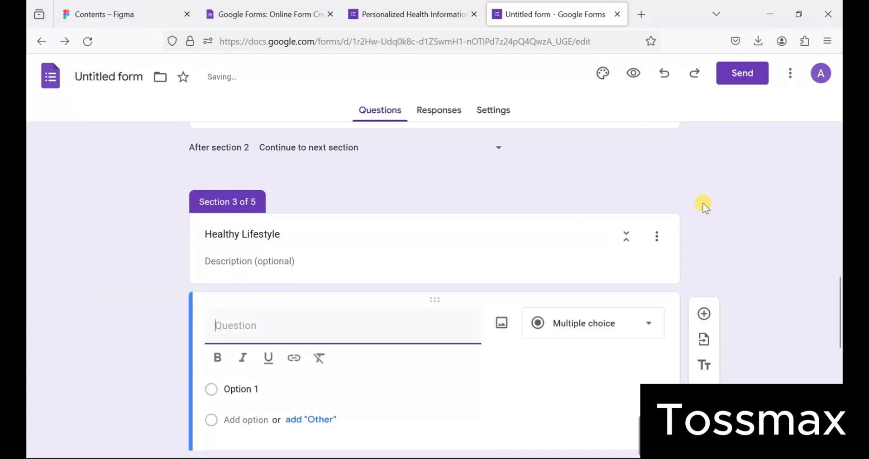
left_click(414, 13)
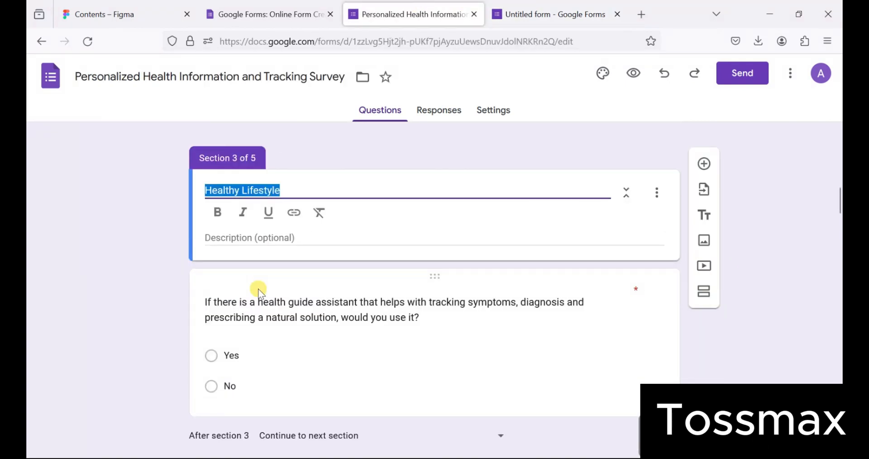
left_click(271, 299)
key("ctrl+c")
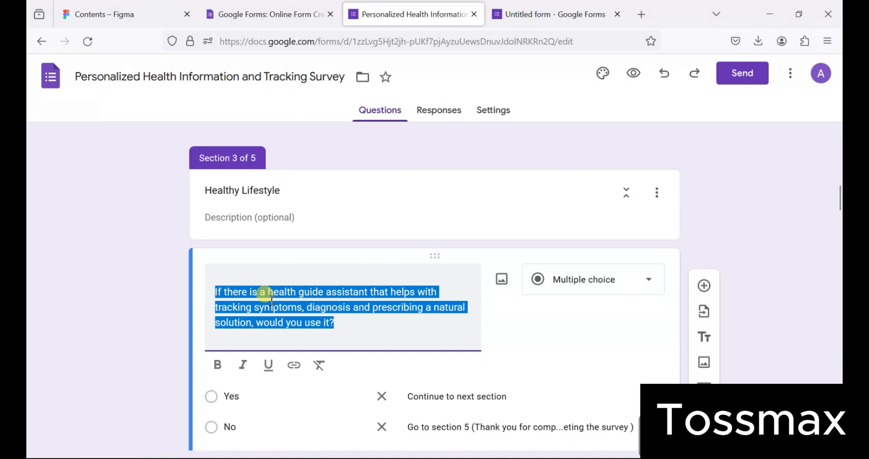
left_click(518, 14)
left_click(304, 293)
left_click(291, 325)
key("ctrl+v")
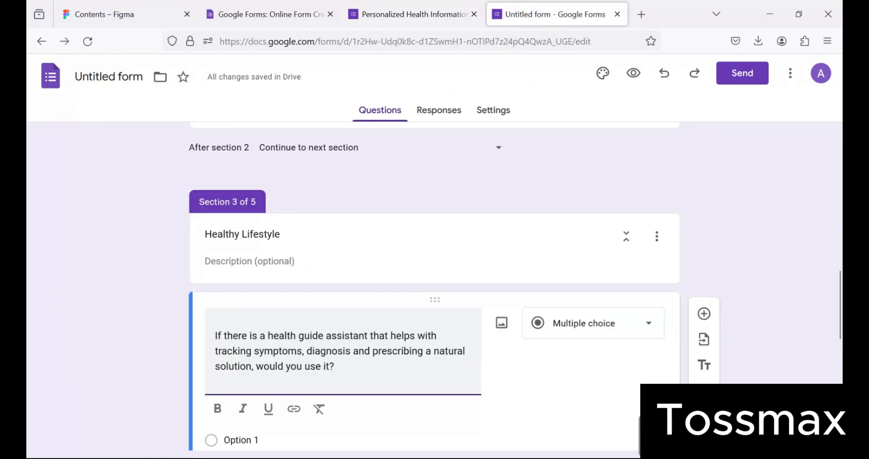
scroll(291, 325, "down", 3)
- Give the health guide question Yes and No options and make it required
left_click(235, 319)
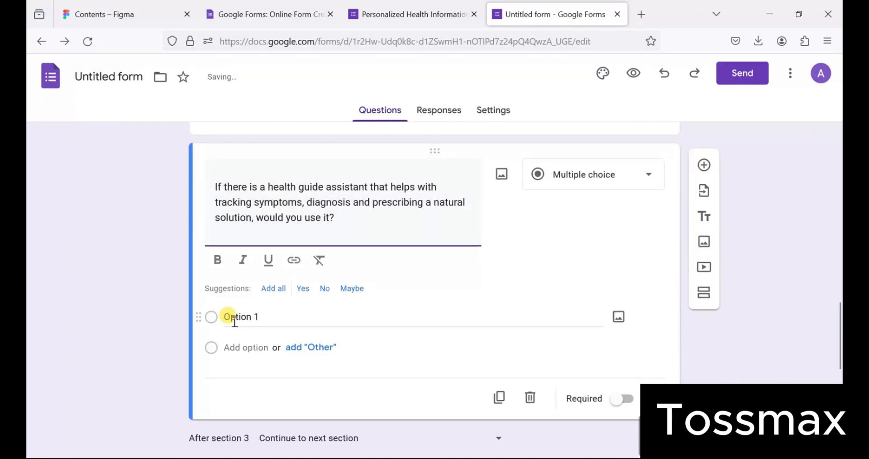
type("Yes")
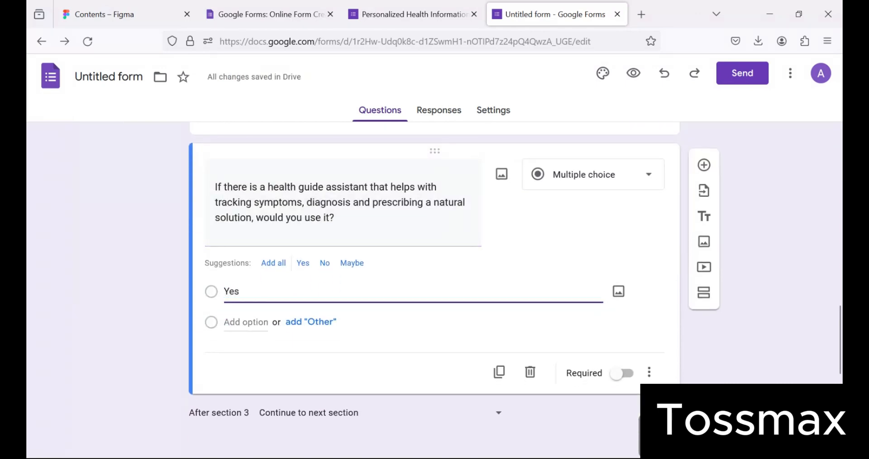
left_click(232, 323)
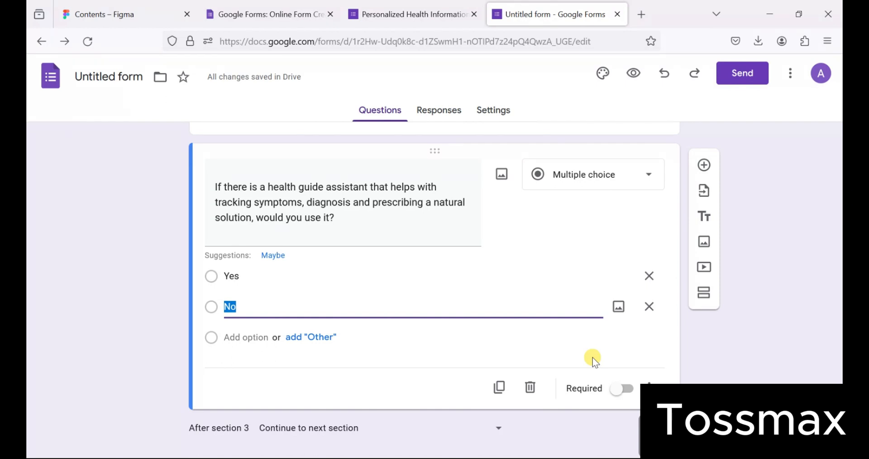
left_click(627, 390)
scroll(570, 296, "up", 5)
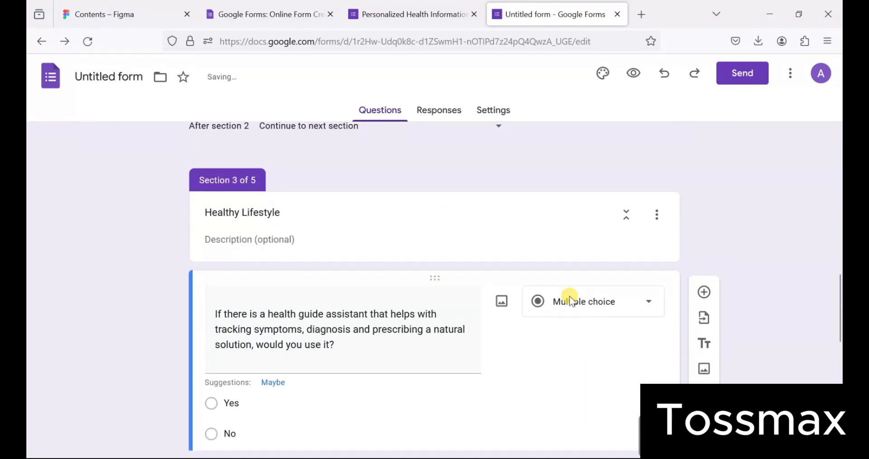
- Mark the Section 2 well-being question and Section 1 schedule-balancing question as required
left_click(553, 239)
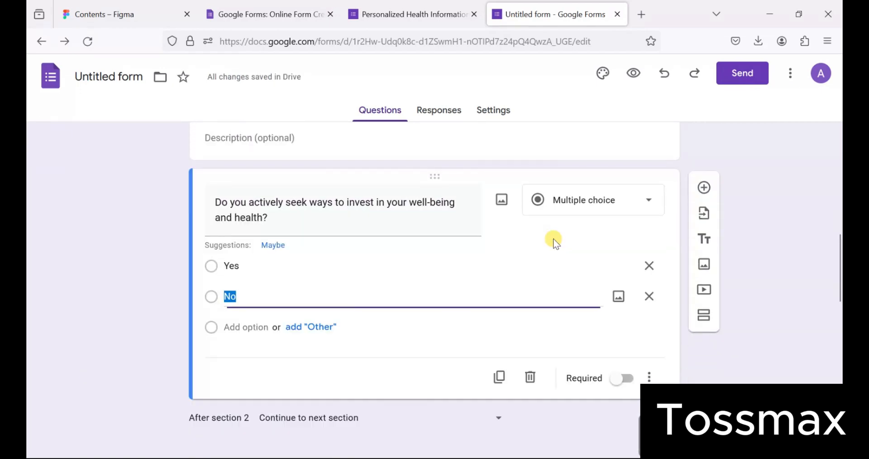
left_click(630, 384)
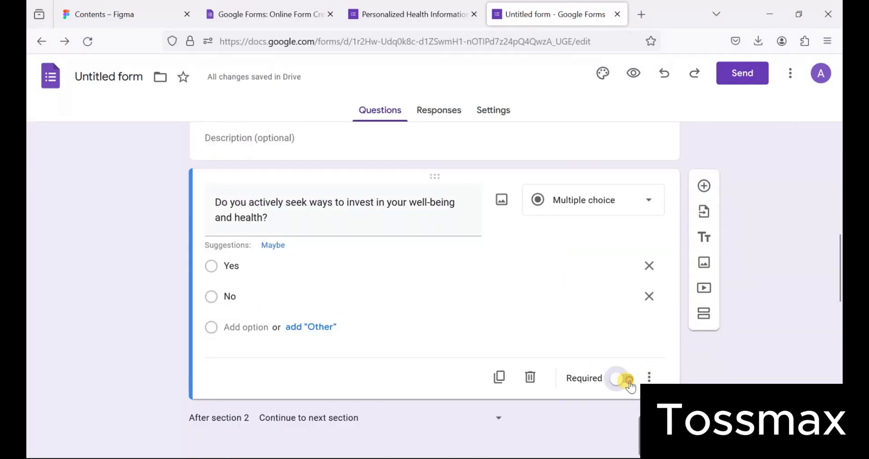
scroll(589, 317, "up", 8)
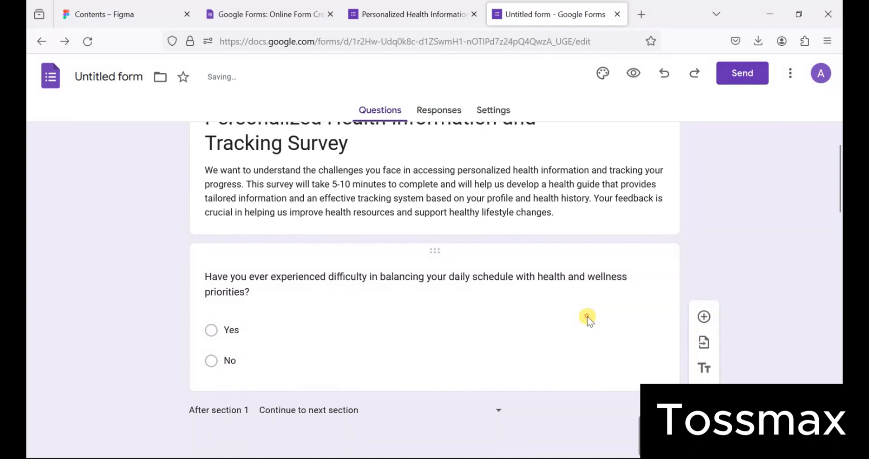
left_click(587, 317)
scroll(633, 393, "down", 3)
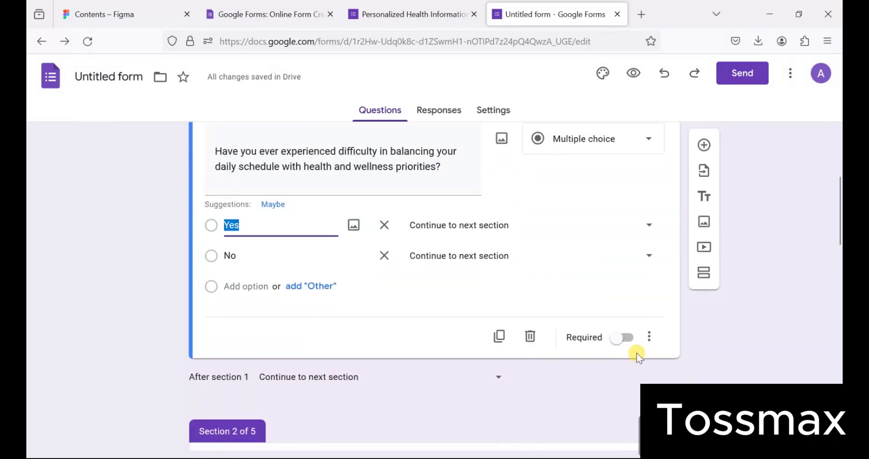
left_click(628, 339)
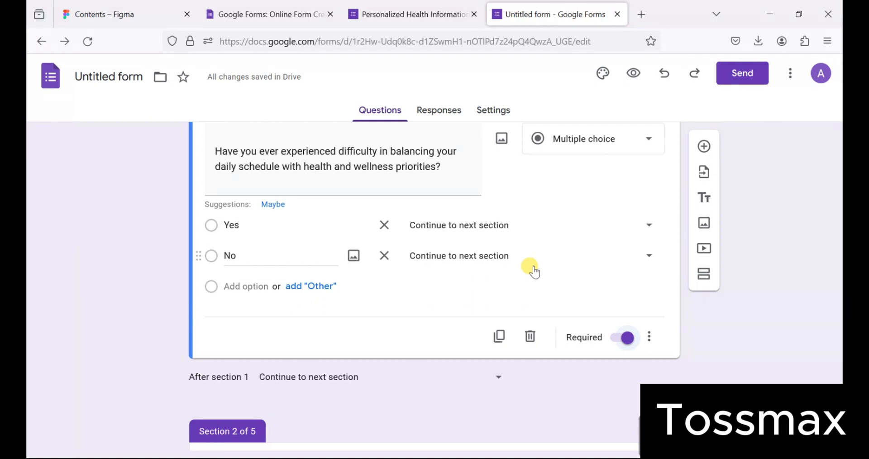
- Re-enable answer-based branching on the schedule-balancing question and route No to Section 5 (thank-you)
left_click(652, 336)
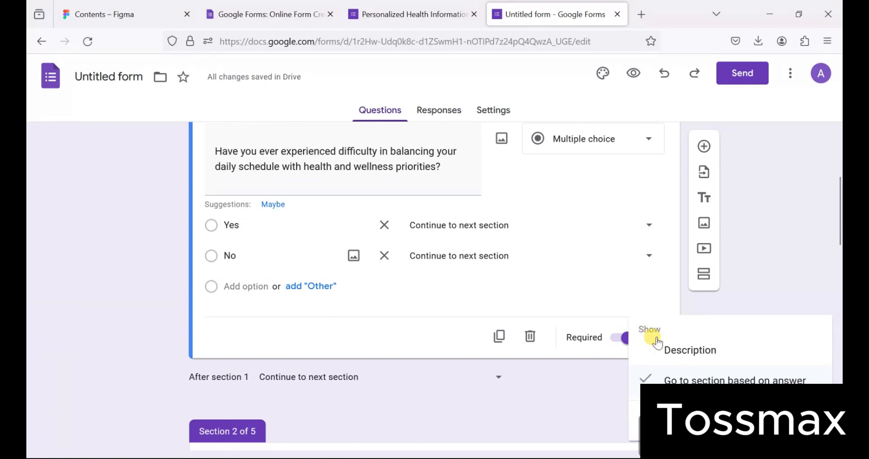
left_click(687, 378)
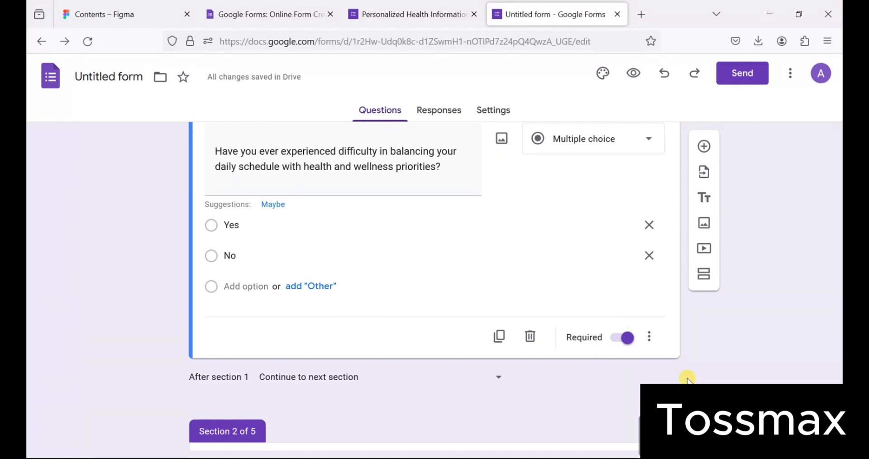
left_click(652, 335)
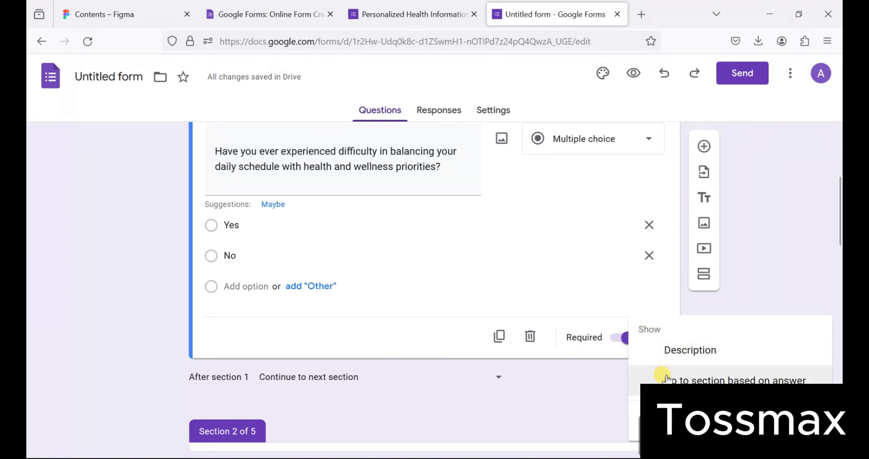
left_click(667, 379)
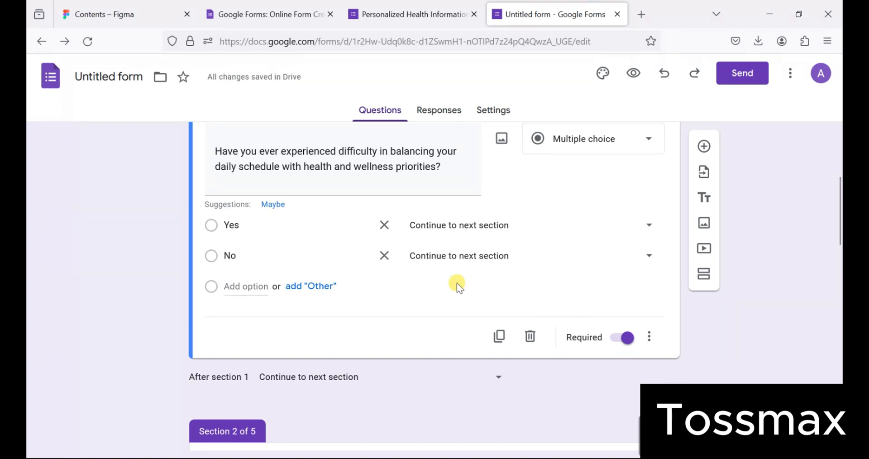
left_click(643, 257)
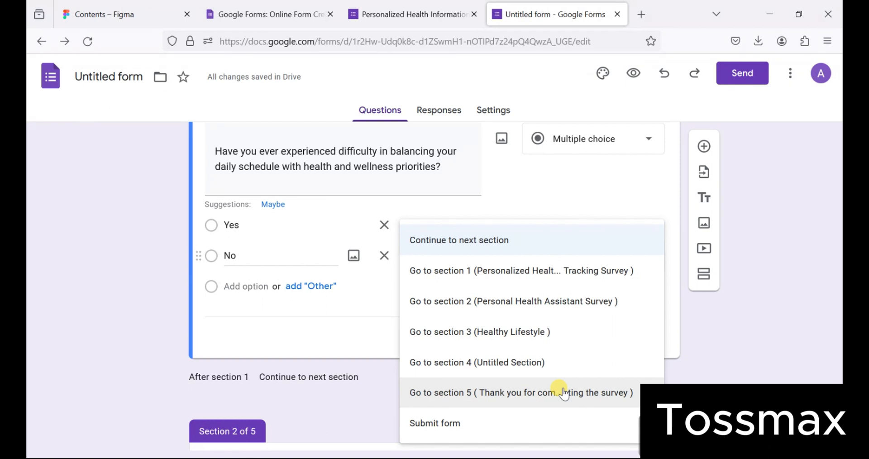
left_click(563, 392)
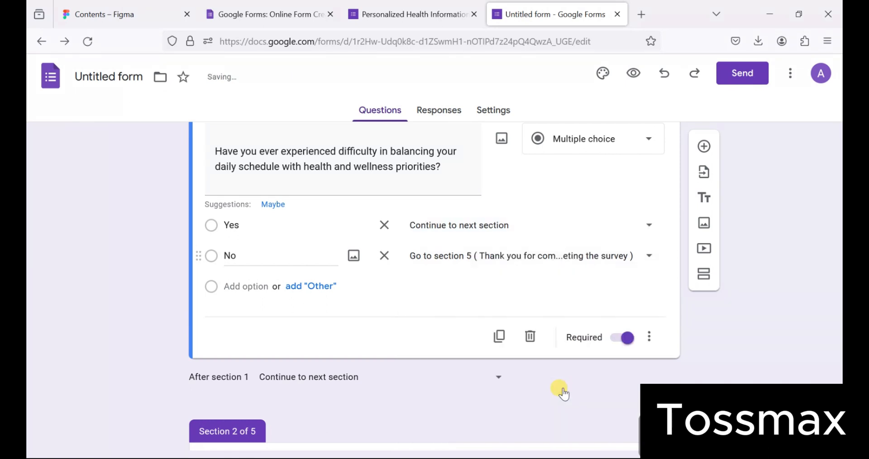
scroll(487, 292, "down", 6)
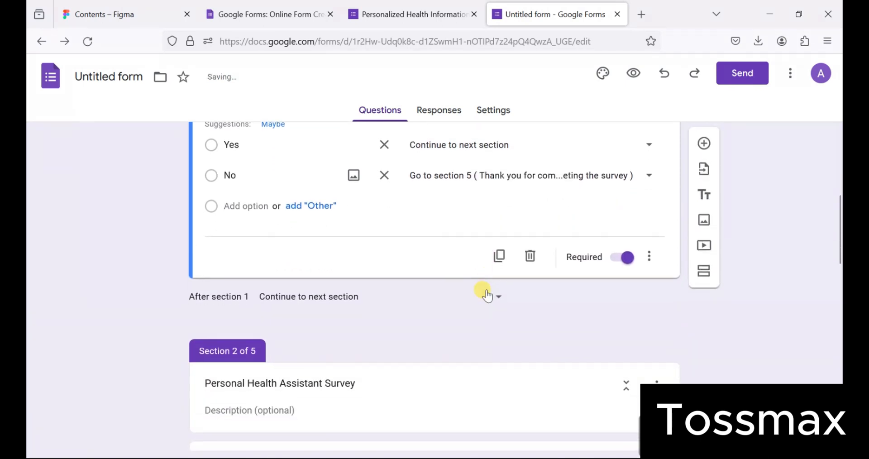
- Turn on answer-based branching for the section 2 well-being question and send No to section 5
left_click(488, 290)
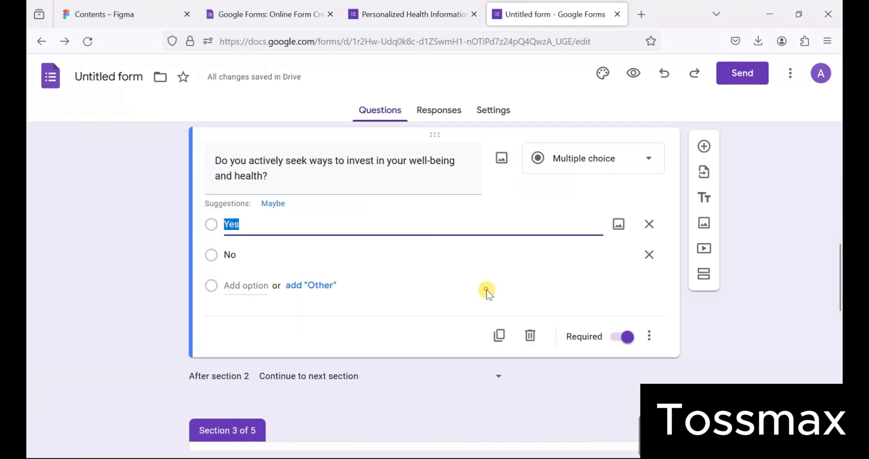
left_click(649, 336)
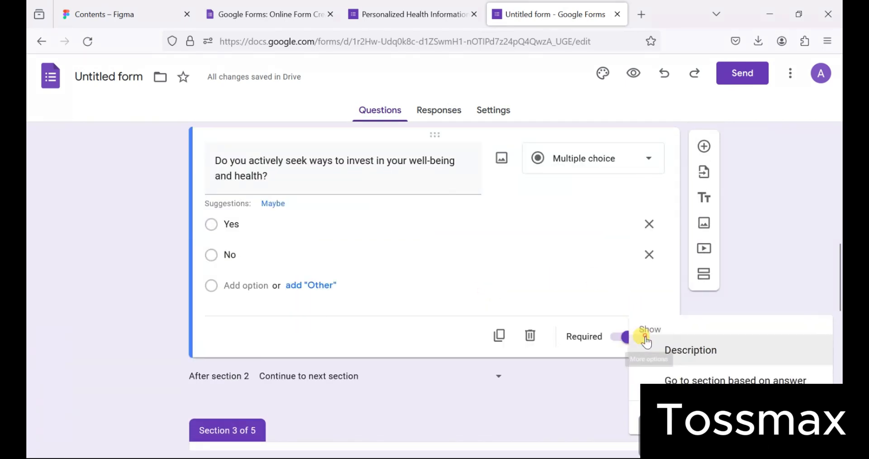
left_click(672, 379)
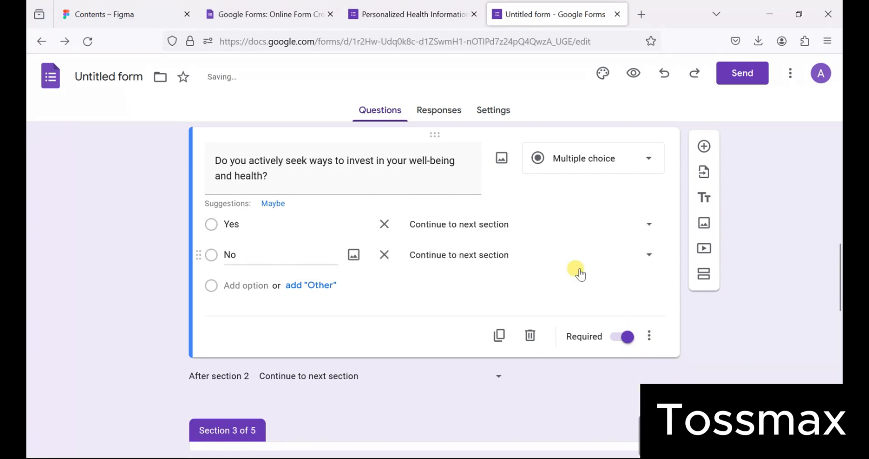
left_click(649, 256)
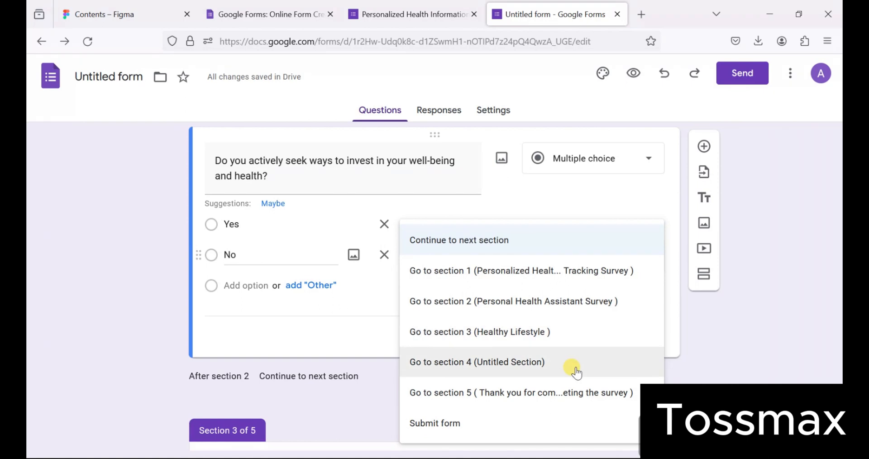
left_click(571, 390)
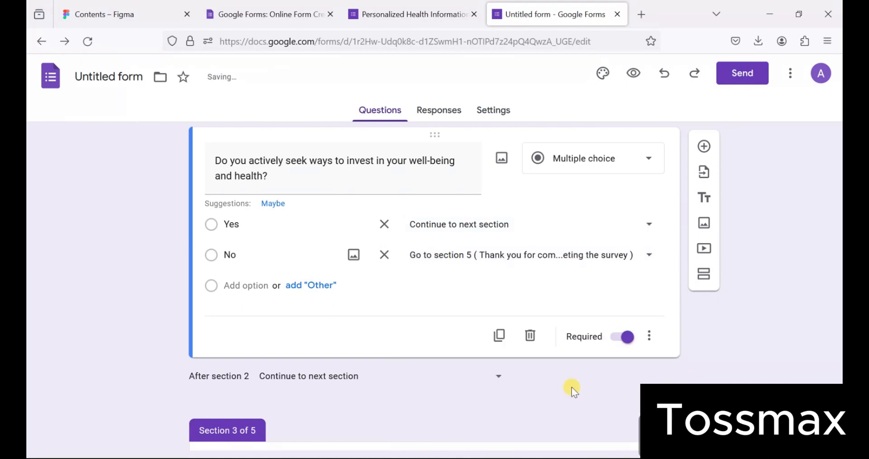
scroll(550, 283, "down", 4)
scroll(551, 285, "down", 3)
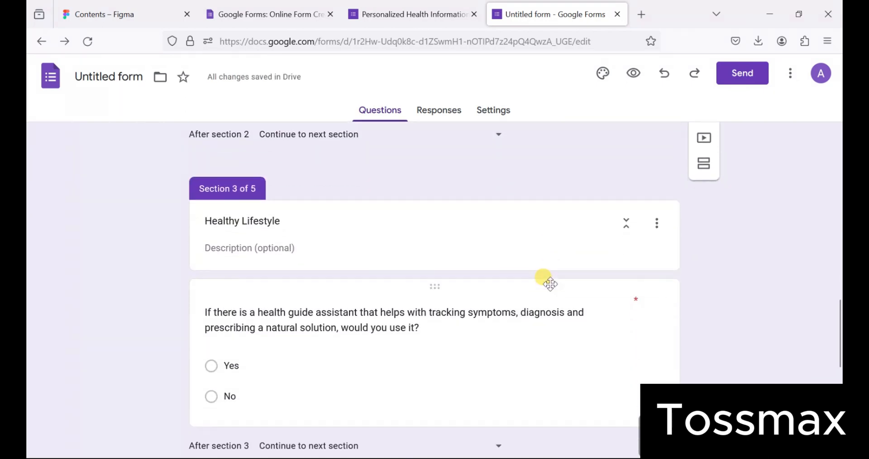
- Turn on answer-based branching for the section 3 health-assistant question and send No to section 5
left_click(572, 288)
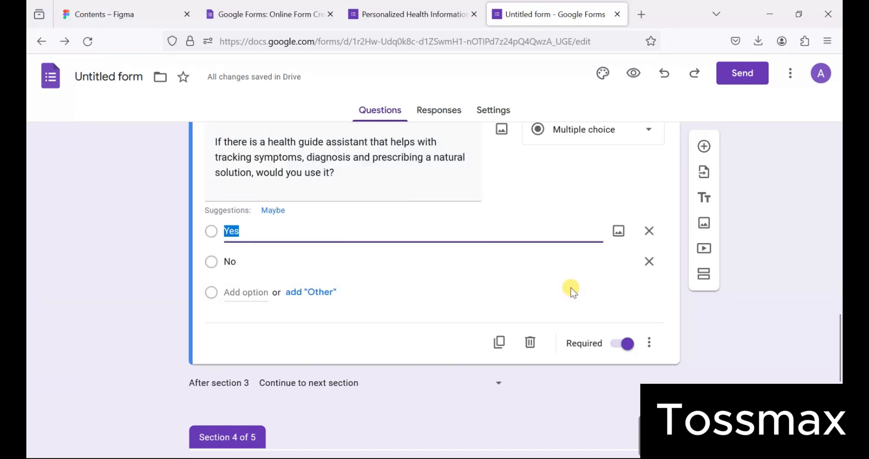
left_click(650, 343)
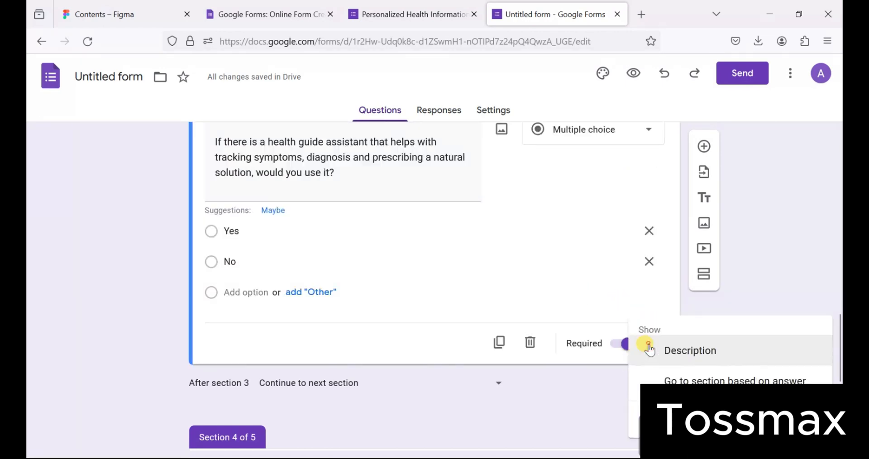
left_click(673, 377)
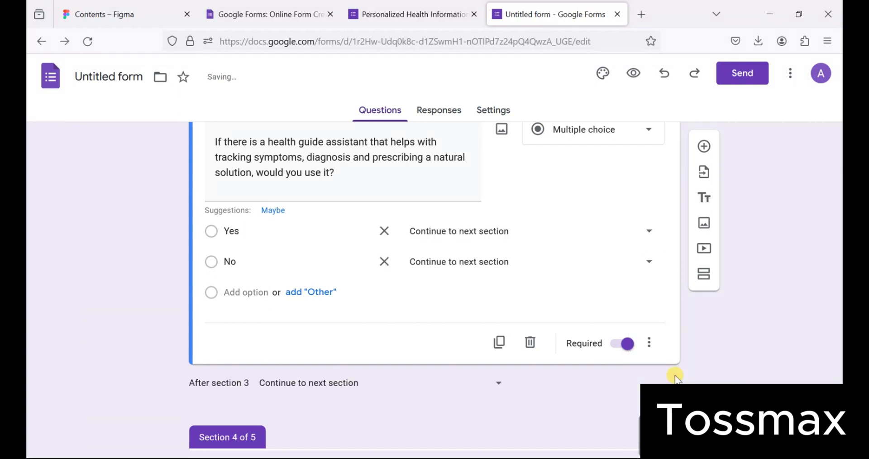
left_click(650, 262)
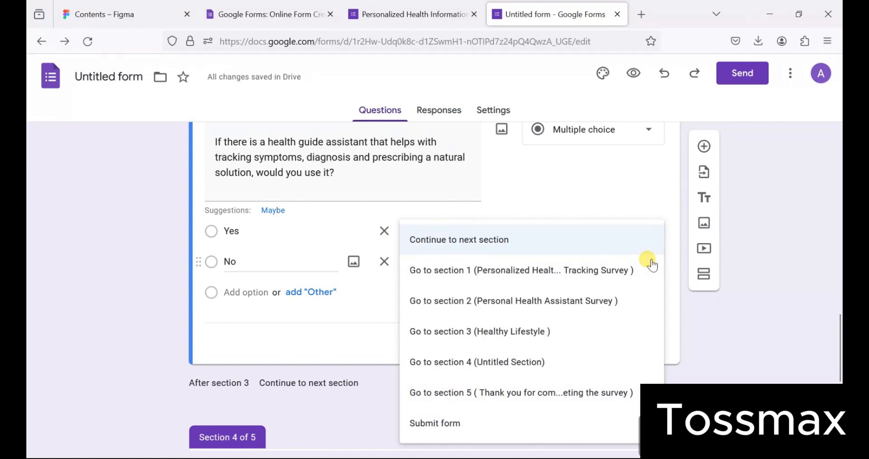
left_click(530, 397)
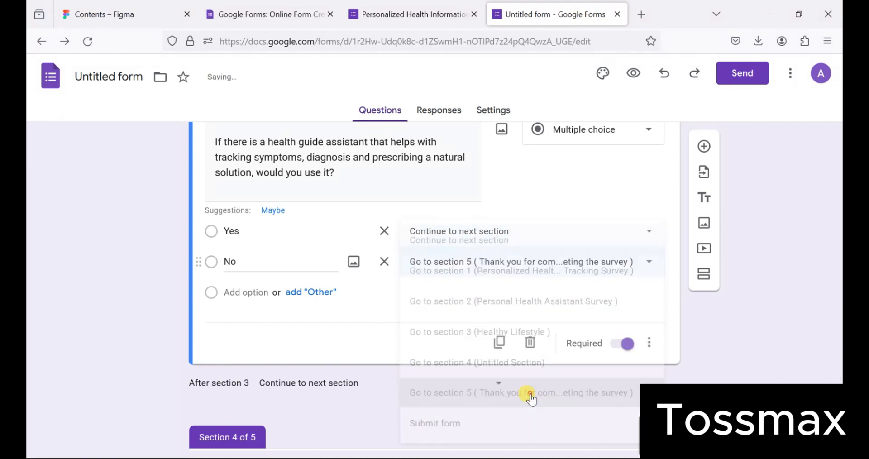
scroll(530, 395, "down", 2)
scroll(531, 395, "down", 2)
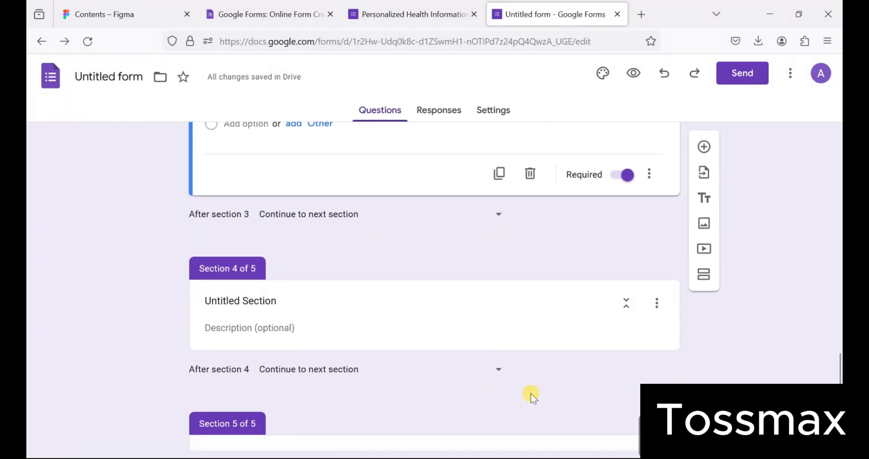
scroll(531, 393, "down", 1)
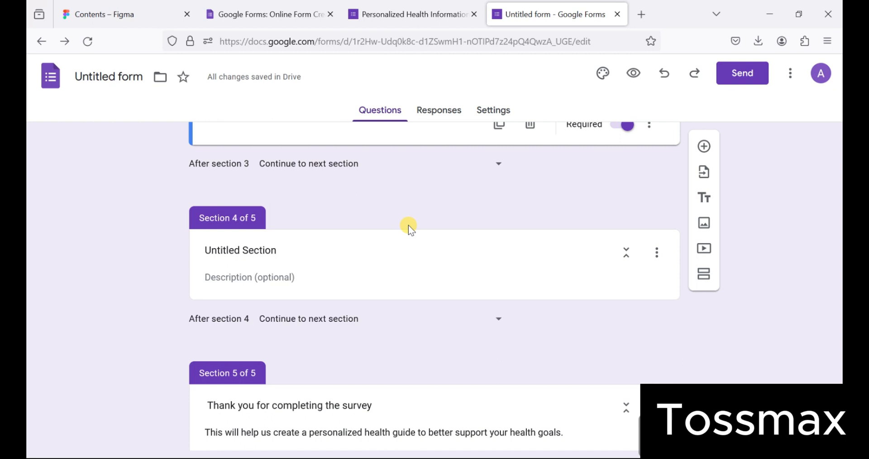
- Take the 'Life Style Goals' title from the original survey and retitle section 4 'Life Style Goals'
left_click(398, 15)
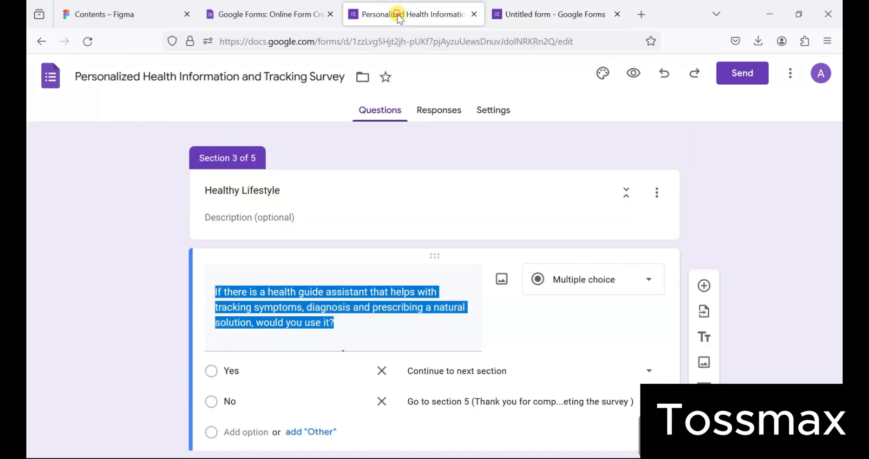
scroll(359, 174, "down", 5)
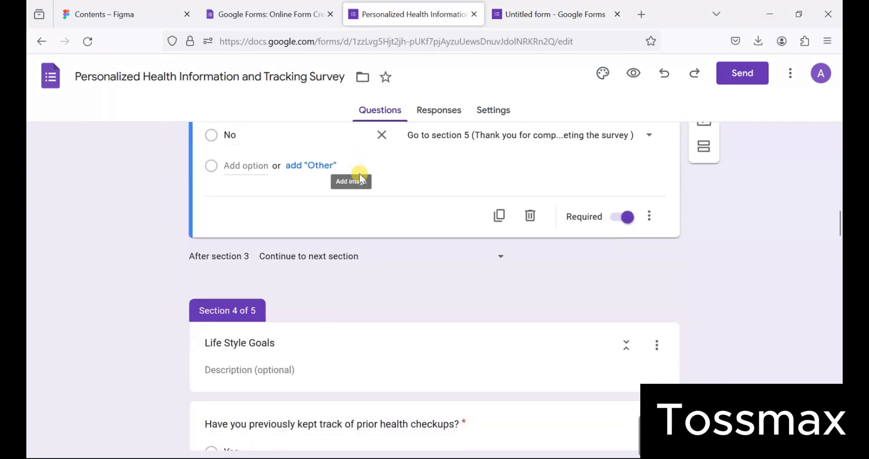
scroll(359, 175, "down", 1)
left_click(288, 290)
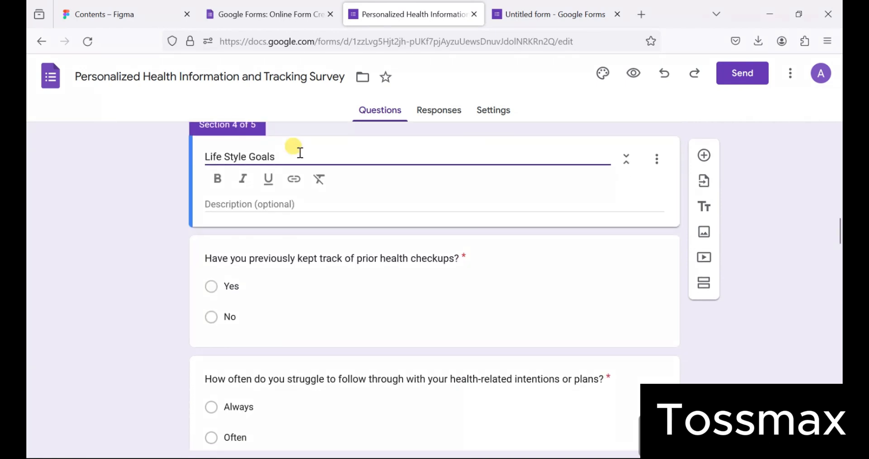
key("ctrl+a")
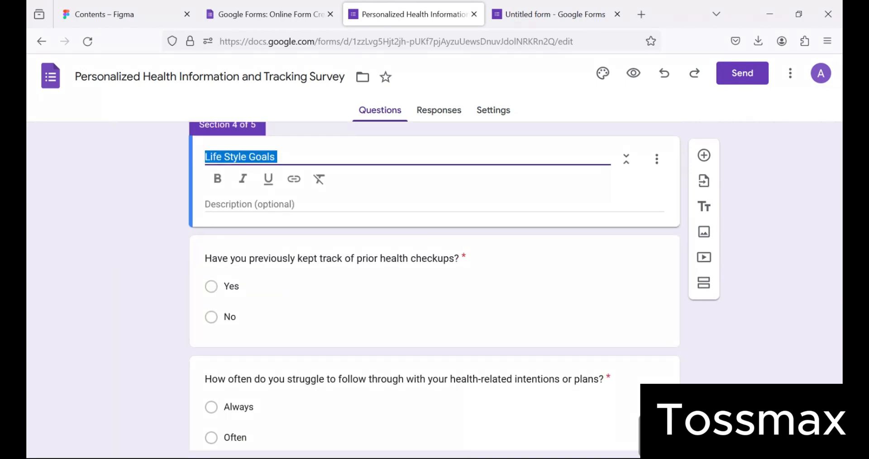
left_click(544, 13)
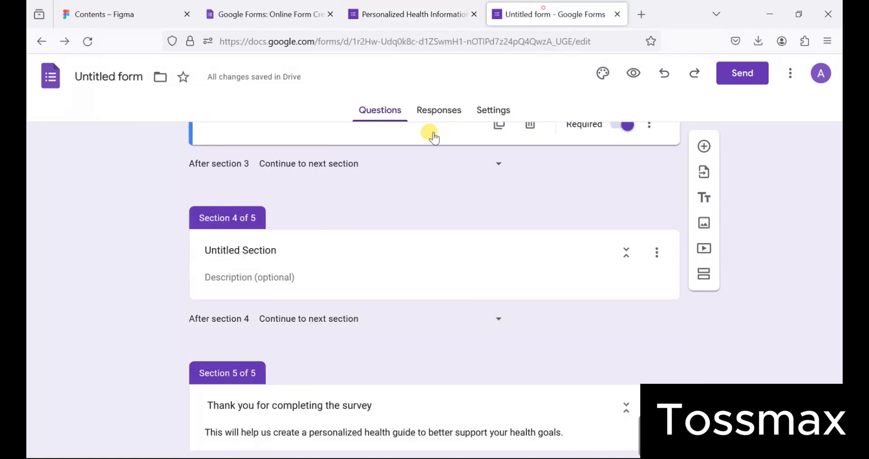
left_click(352, 249)
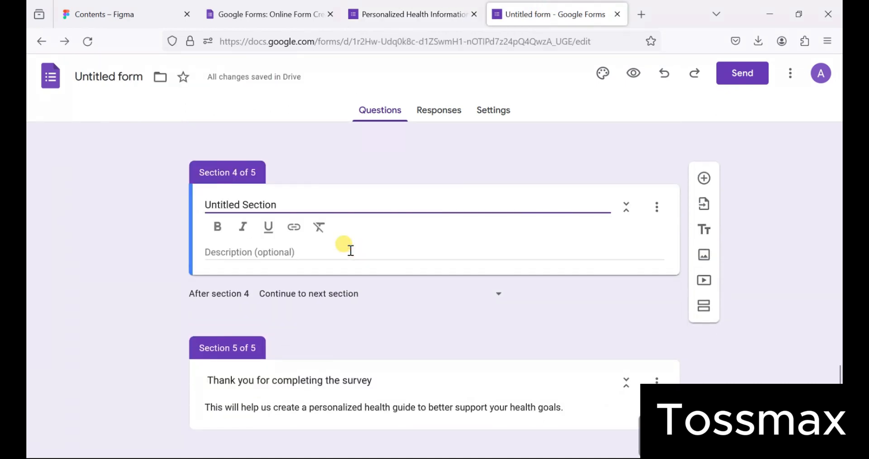
key("ctrl+a")
type("Life Style Goals")
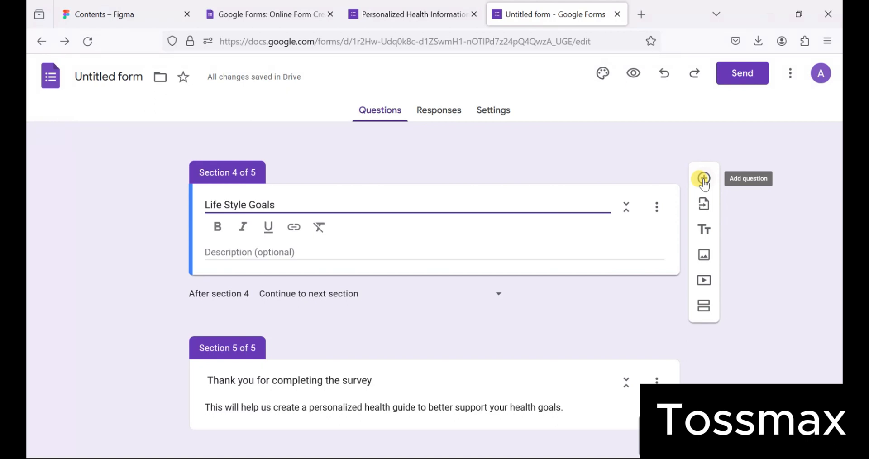
- Add a required Yes/No question about tracking prior health checkups, copied from the original survey
left_click(704, 178)
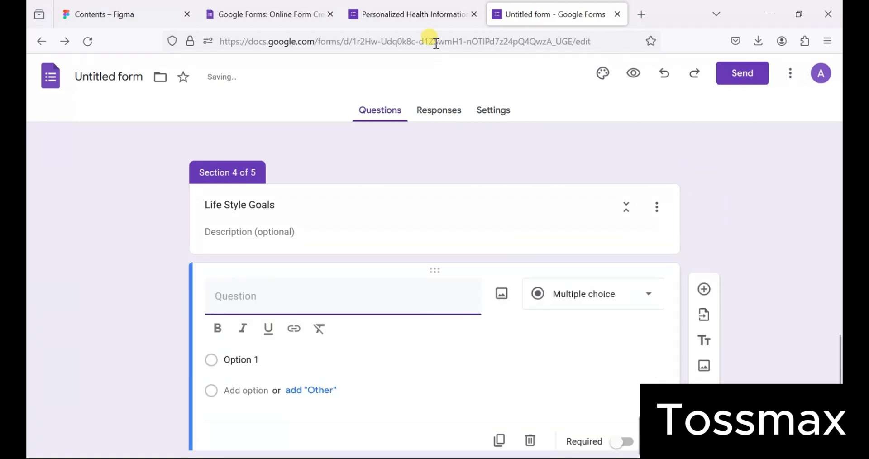
left_click(407, 13)
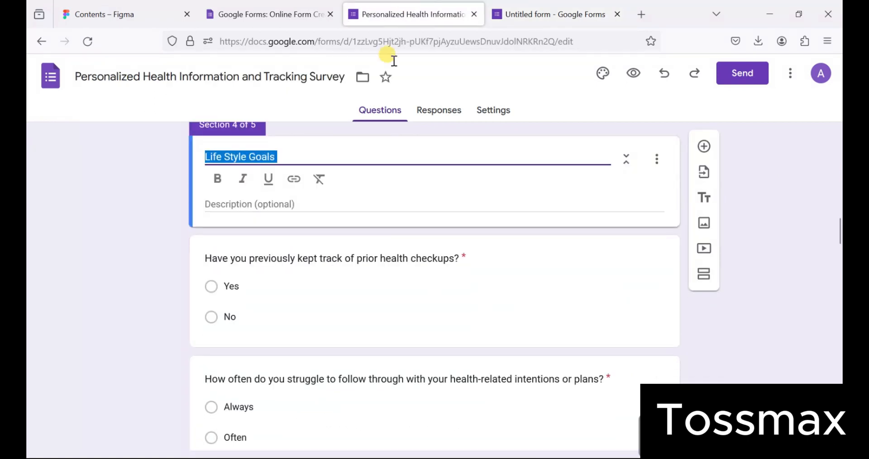
left_click(323, 262)
key("ctrl+c")
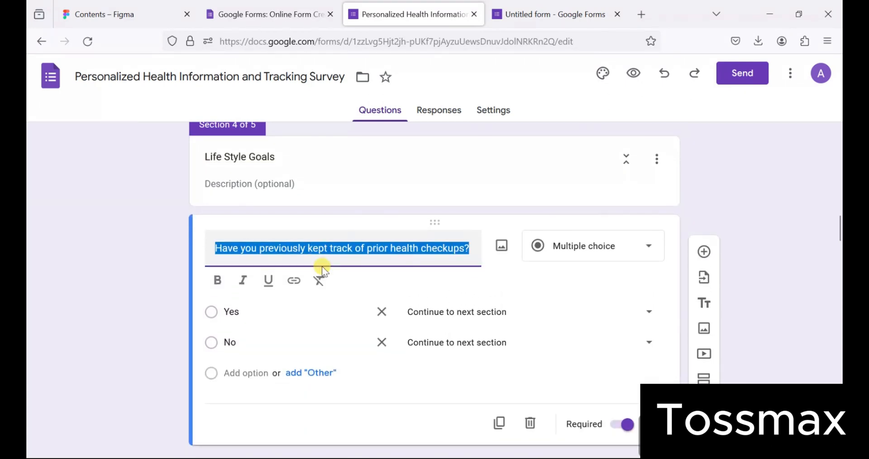
left_click(515, 14)
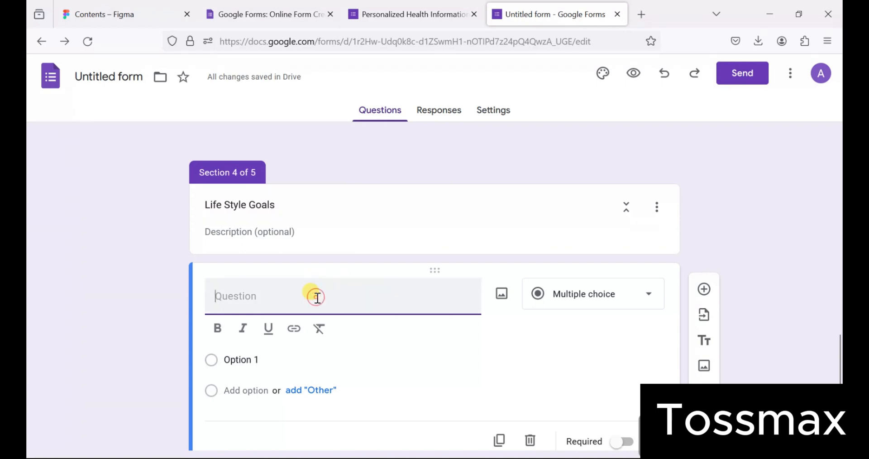
key("ctrl+v")
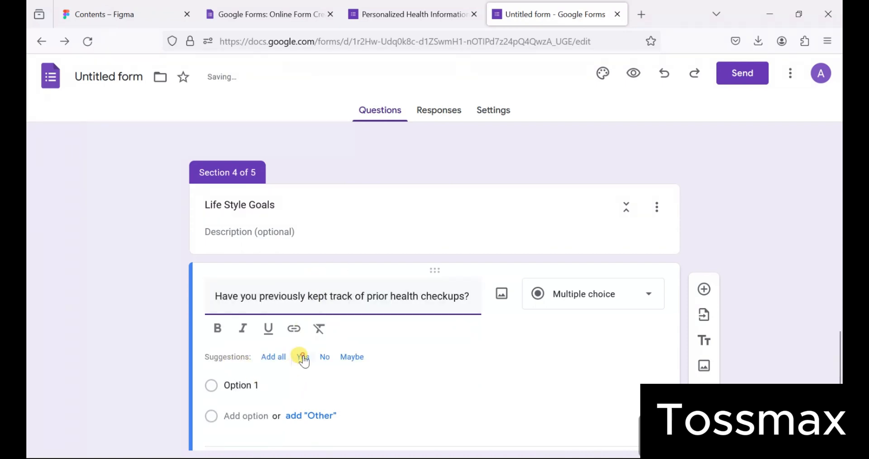
left_click(303, 359)
left_click(302, 335)
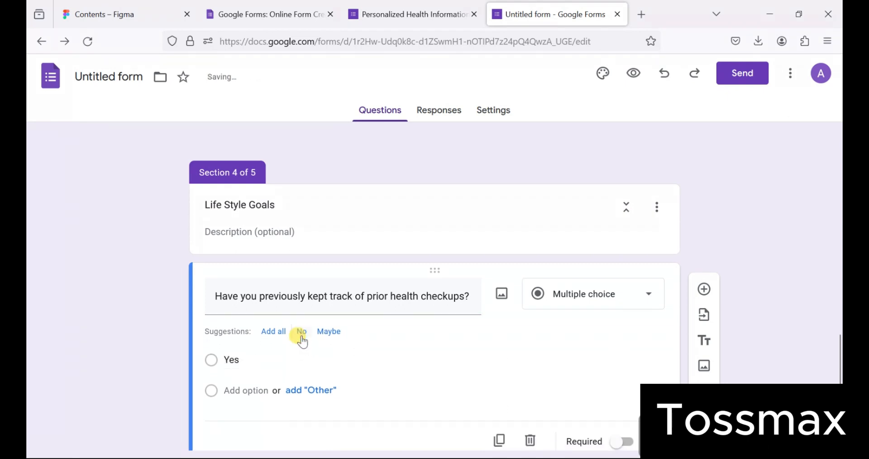
left_click(301, 333)
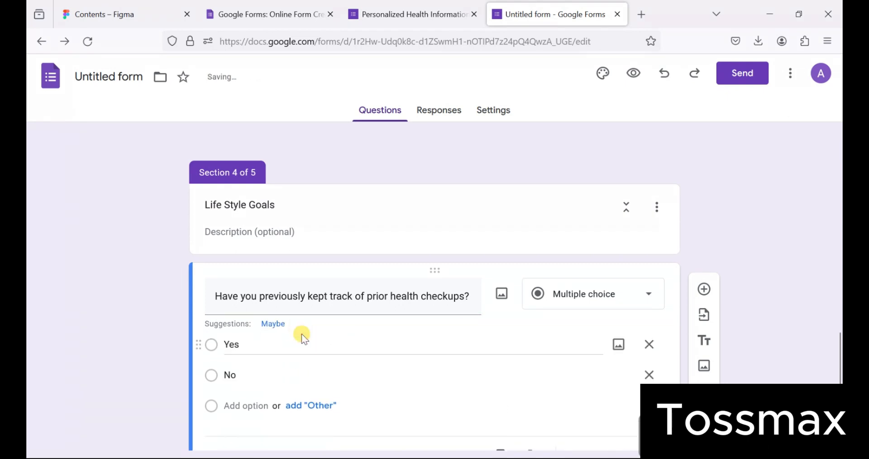
scroll(596, 400, "down", 2)
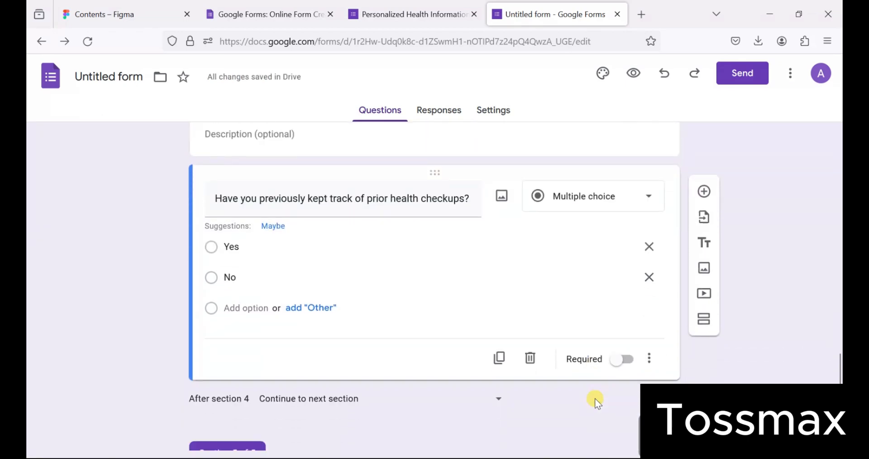
left_click(629, 358)
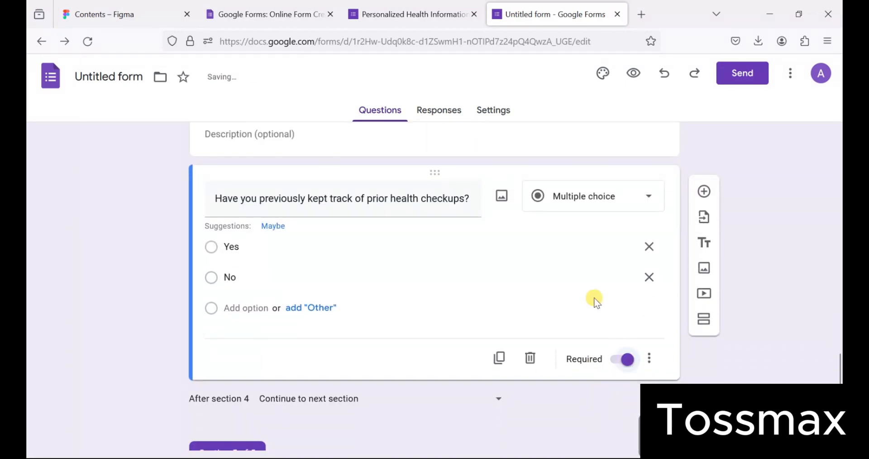
- In the original survey, select the follow-through question below the checkup question
left_click(415, 8)
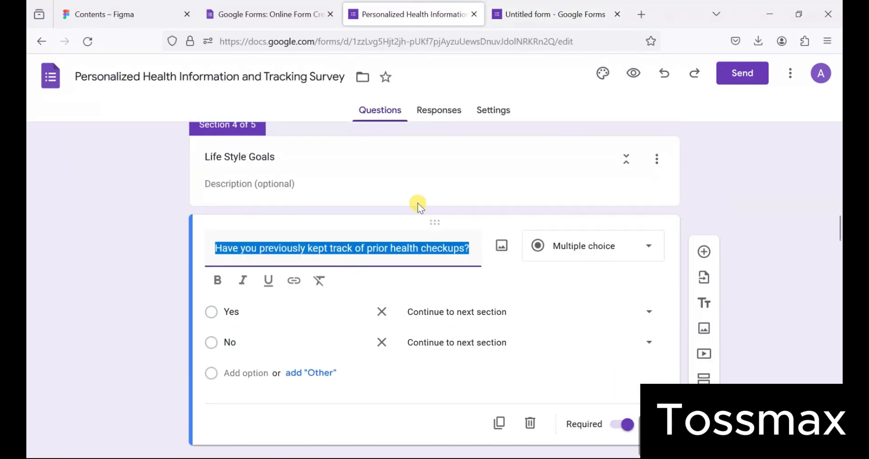
scroll(417, 202, "down", 3)
scroll(417, 204, "down", 2)
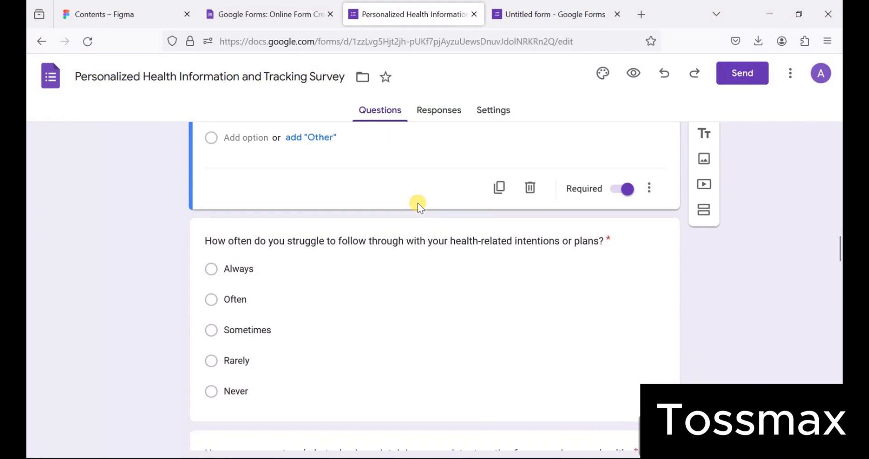
left_click(400, 241)
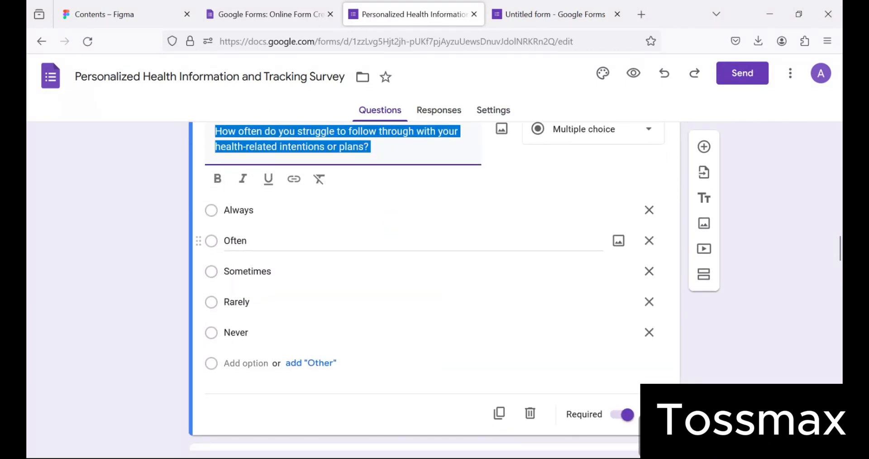
scroll(400, 242, "up", 1)
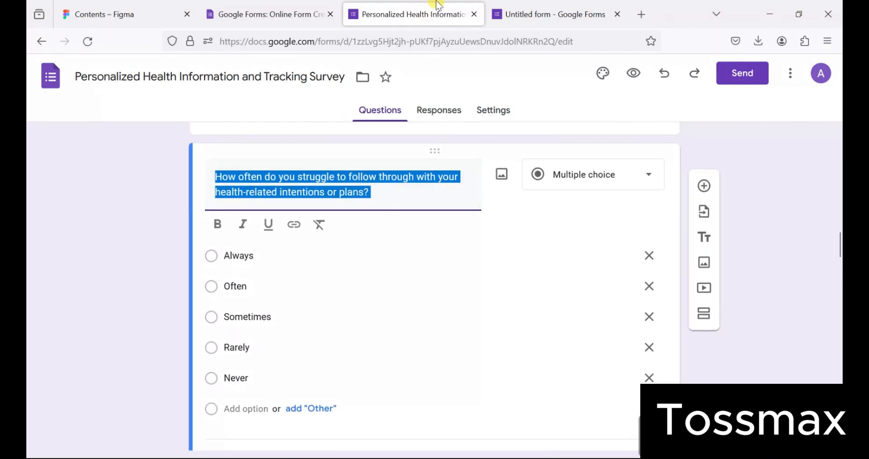
- Add five blank questions below the checkup question in the new form
left_click(556, 7)
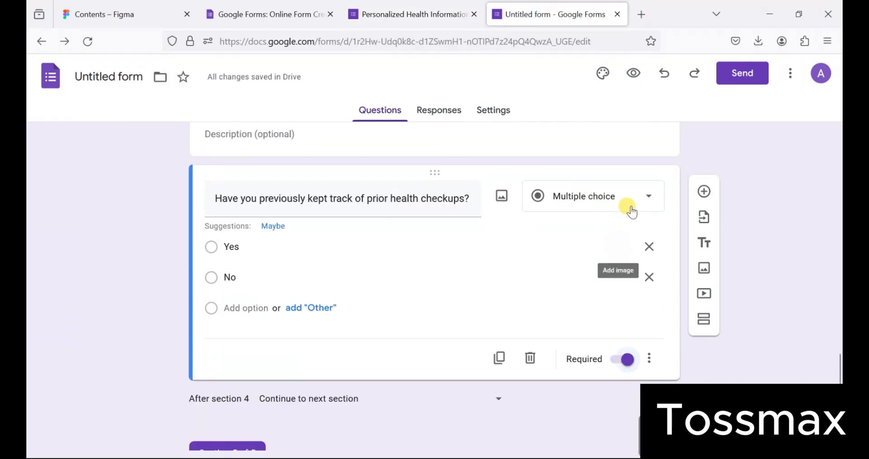
scroll(537, 230, "down", 1)
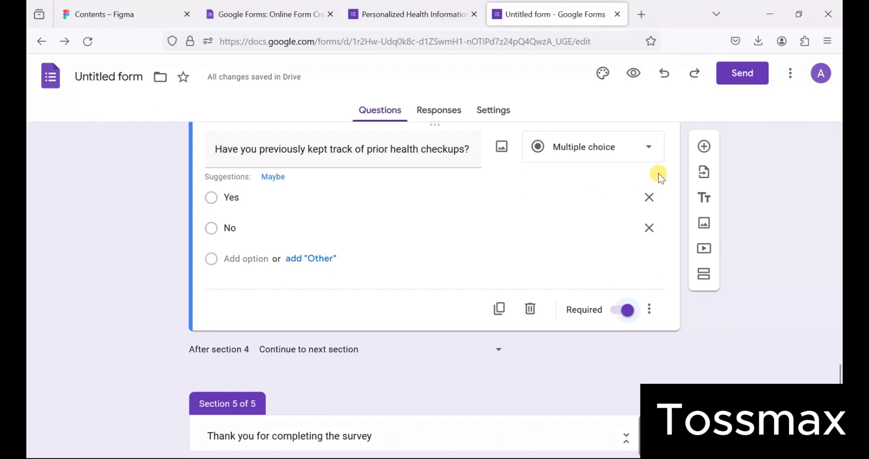
left_click(702, 147)
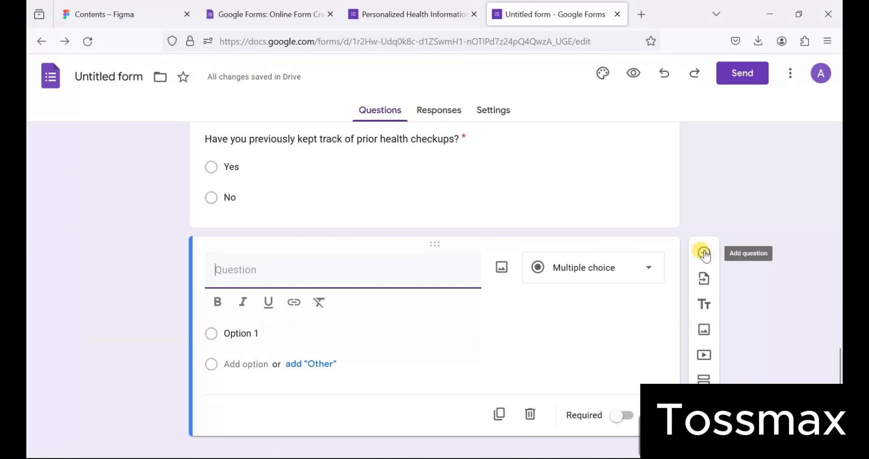
scroll(442, 172, "up", 4)
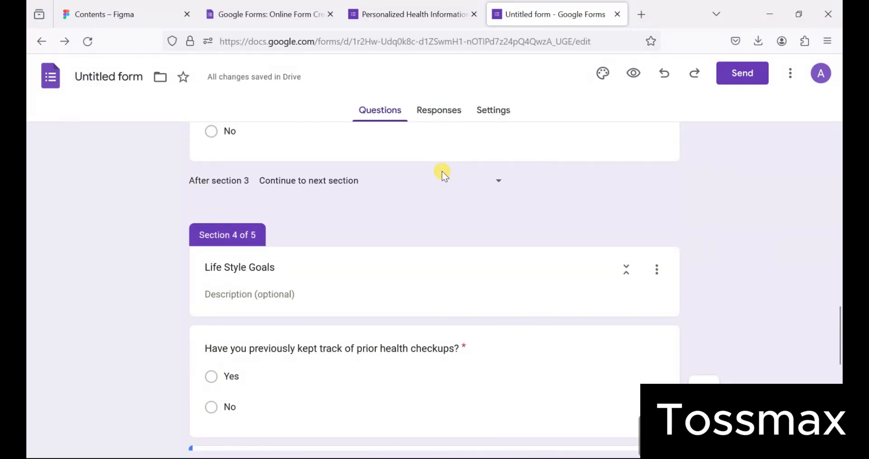
scroll(442, 172, "down", 4)
scroll(441, 171, "down", 3)
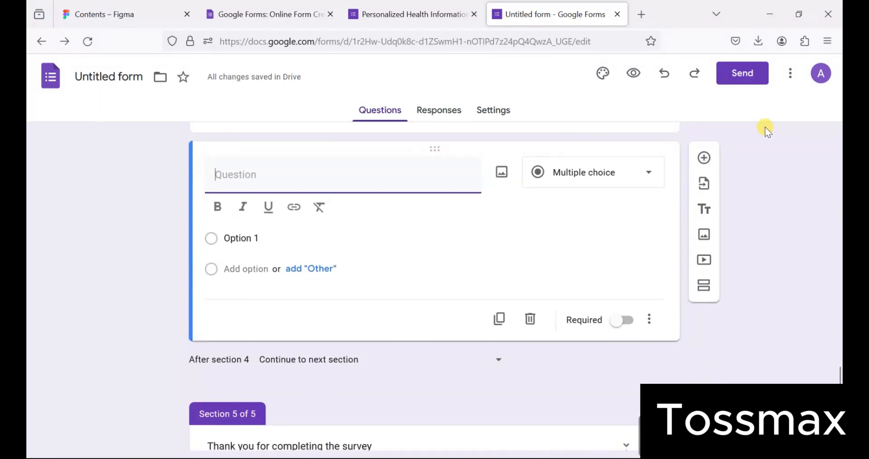
left_click(705, 160)
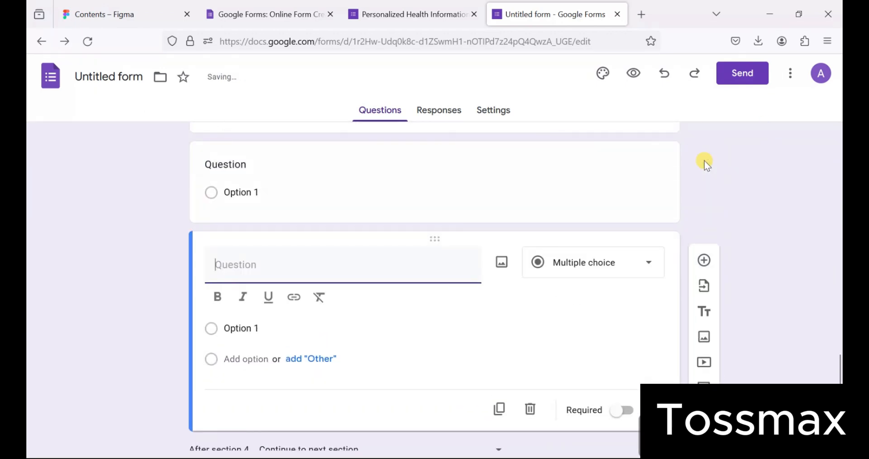
scroll(706, 253, "down", 2)
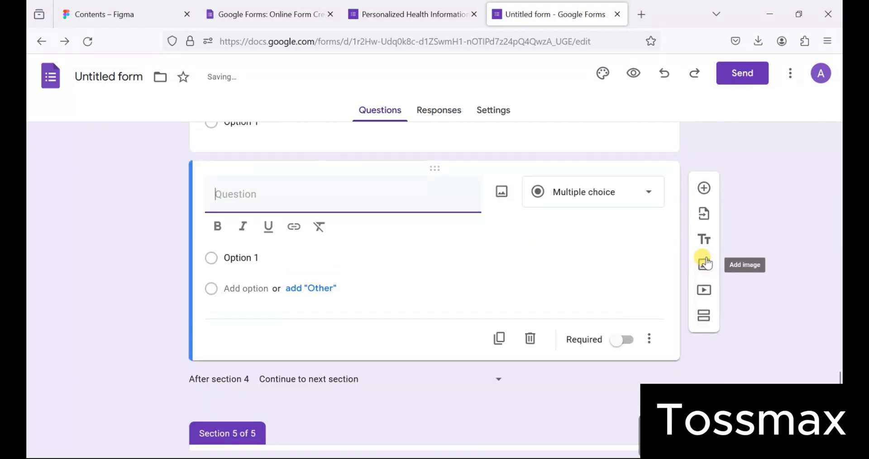
left_click(705, 188)
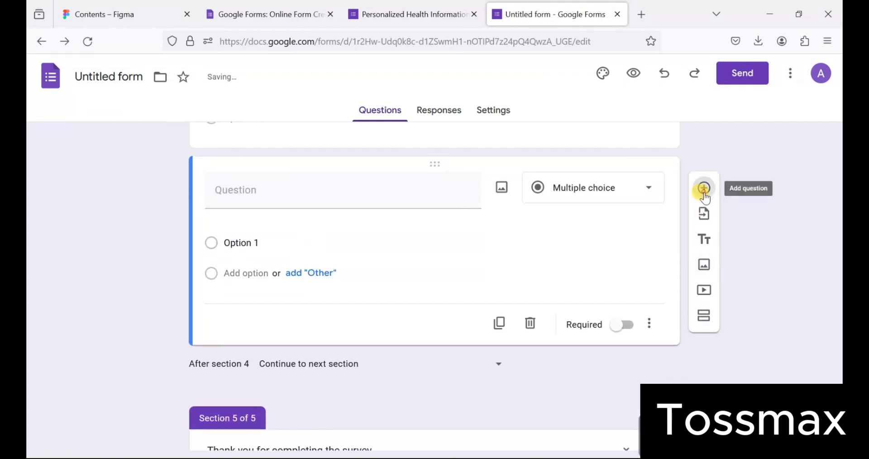
left_click(704, 189)
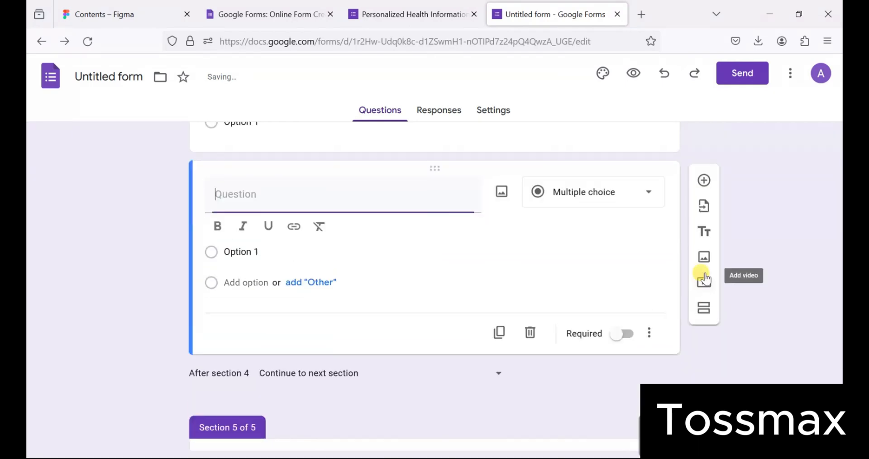
left_click(704, 188)
- Paste the struggling-with-health-plans question text into the first blank question
scroll(575, 196, "up", 8)
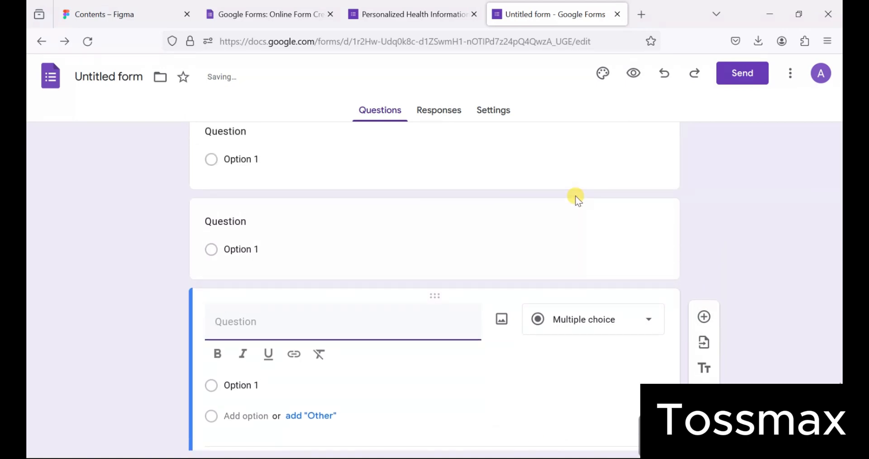
scroll(575, 196, "up", 6)
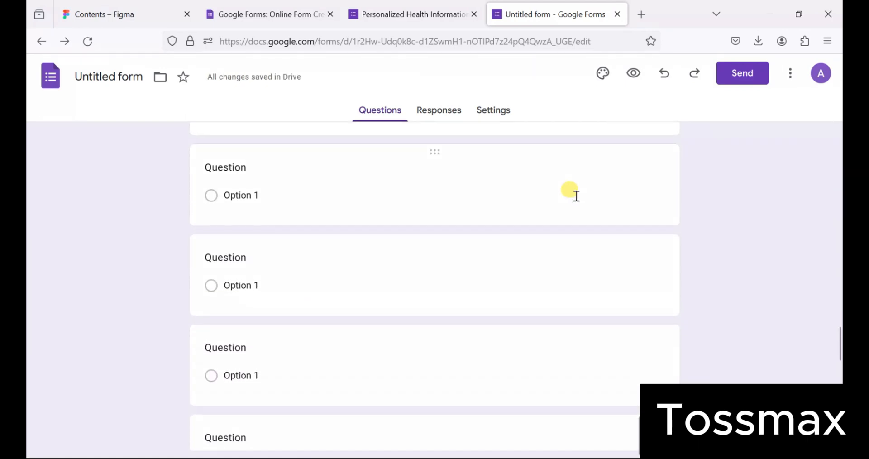
scroll(575, 196, "up", 6)
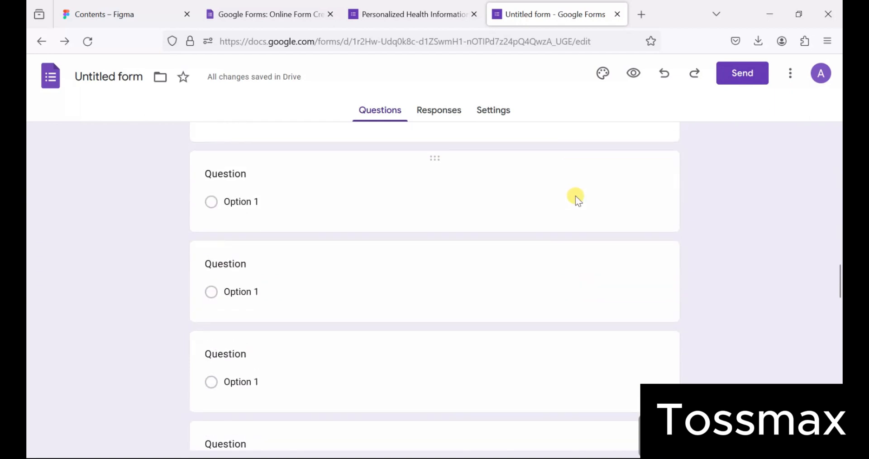
scroll(575, 195, "down", 3)
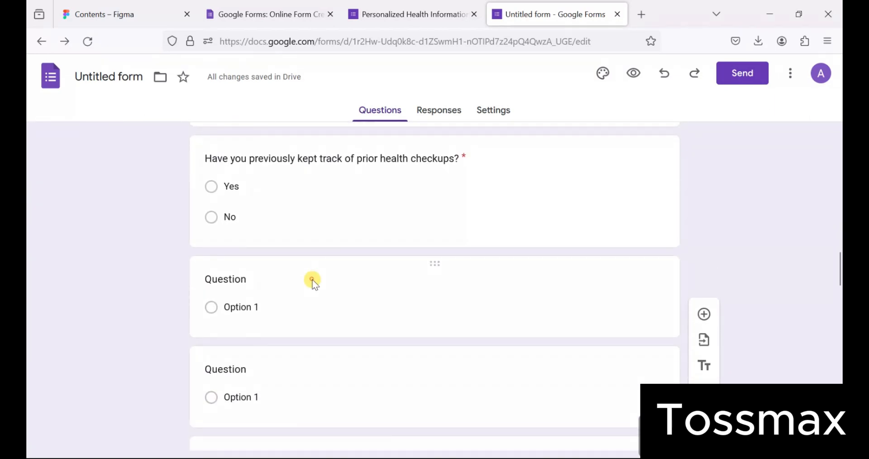
left_click(313, 280)
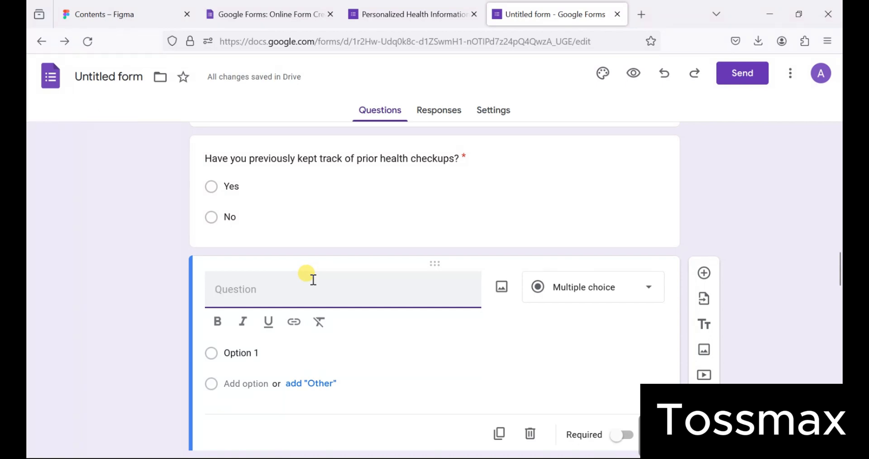
type("How often do you struggle to follow through with your health-related intentions or plans?")
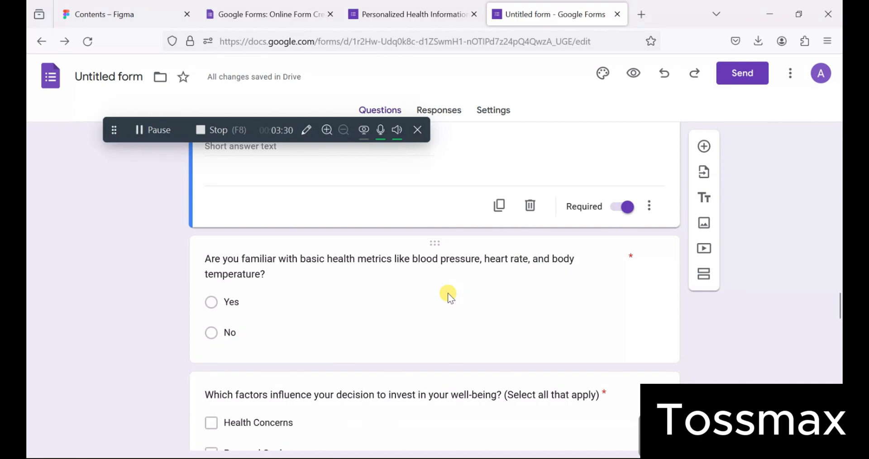
scroll(447, 292, "down", 3)
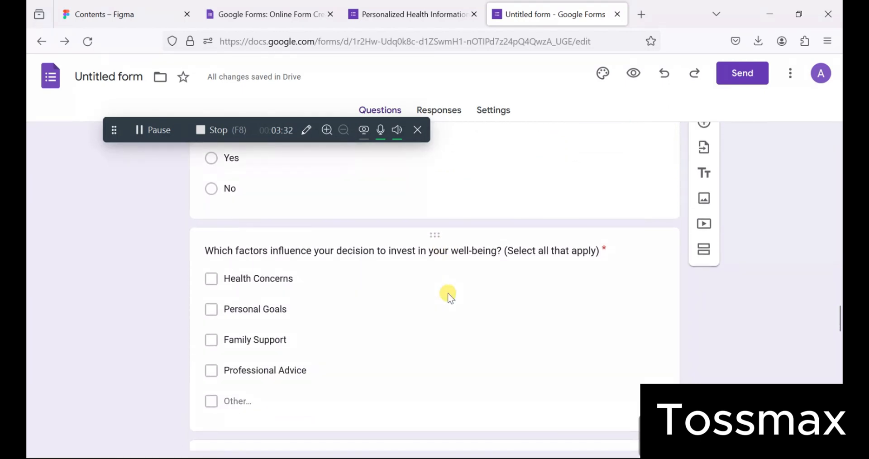
left_click(447, 293)
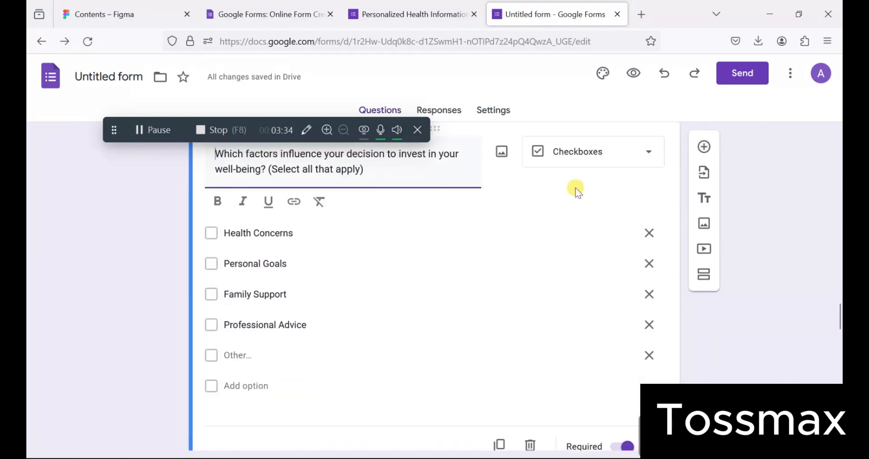
left_click(628, 155)
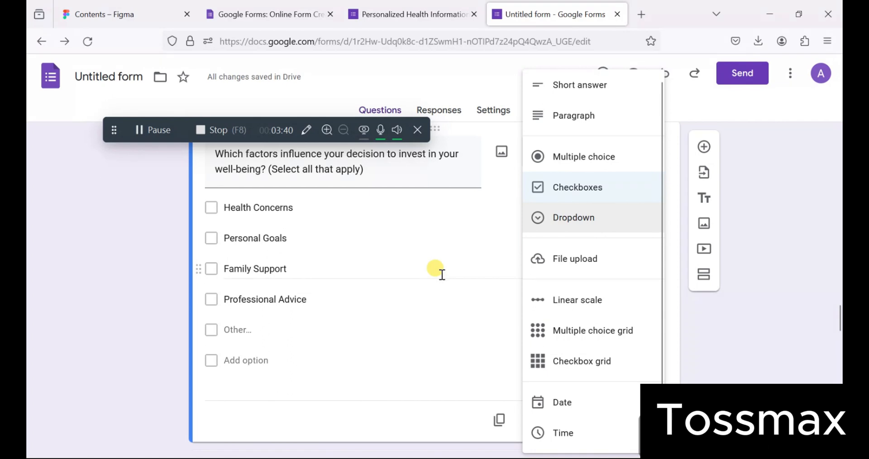
left_click(442, 274)
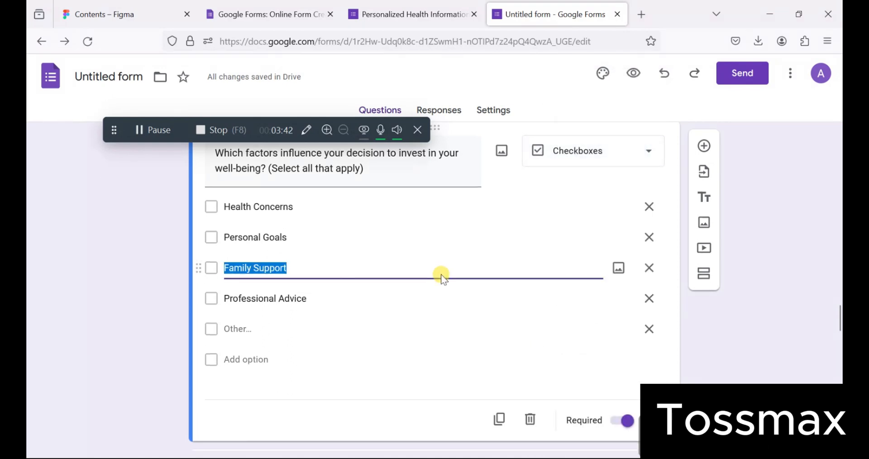
scroll(442, 274, "down", 5)
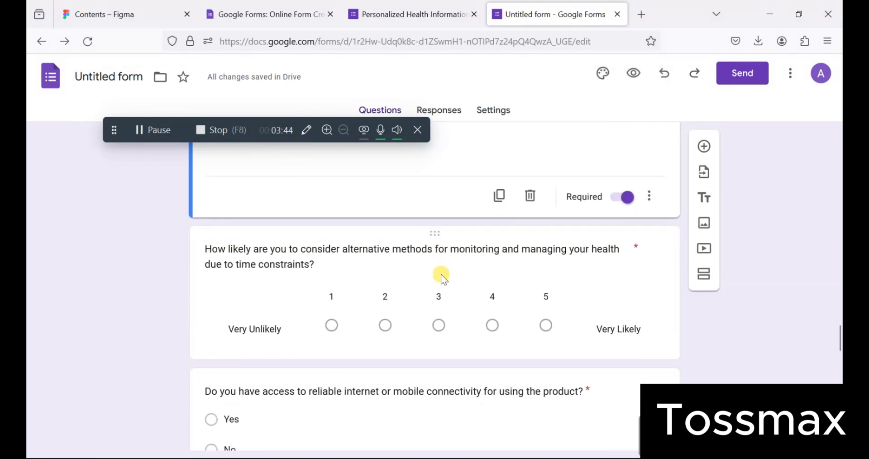
left_click(441, 274)
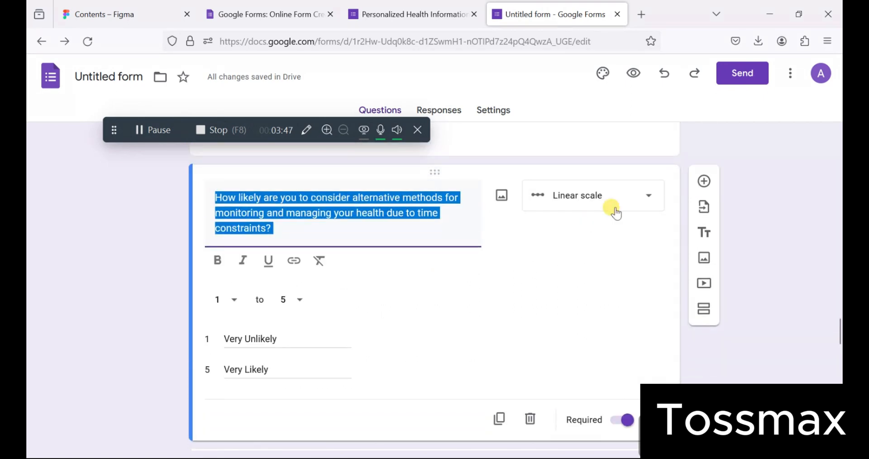
left_click(638, 197)
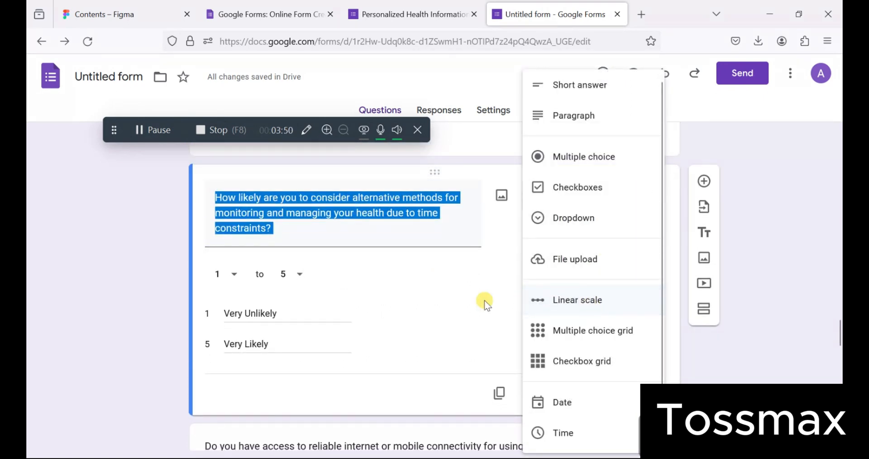
left_click(438, 295)
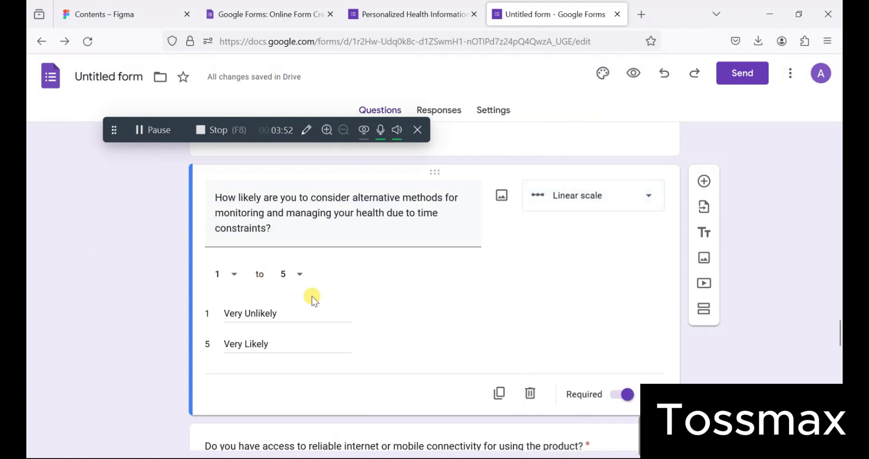
left_click(298, 277)
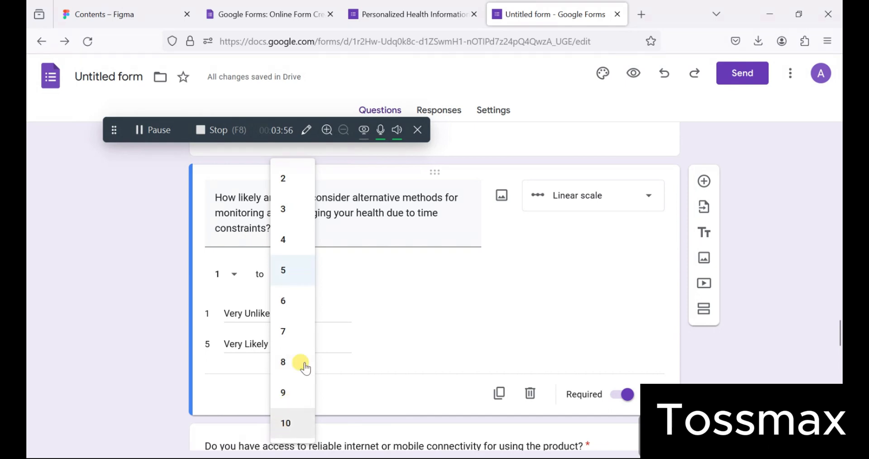
left_click(354, 310)
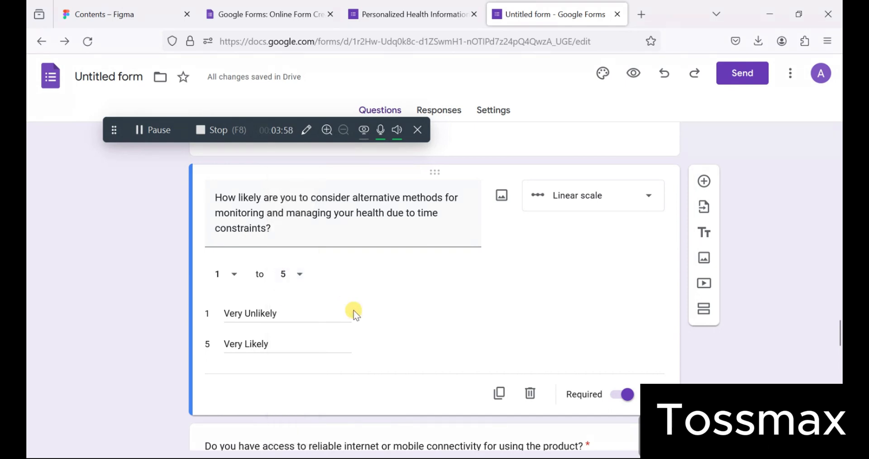
scroll(354, 311, "down", 2)
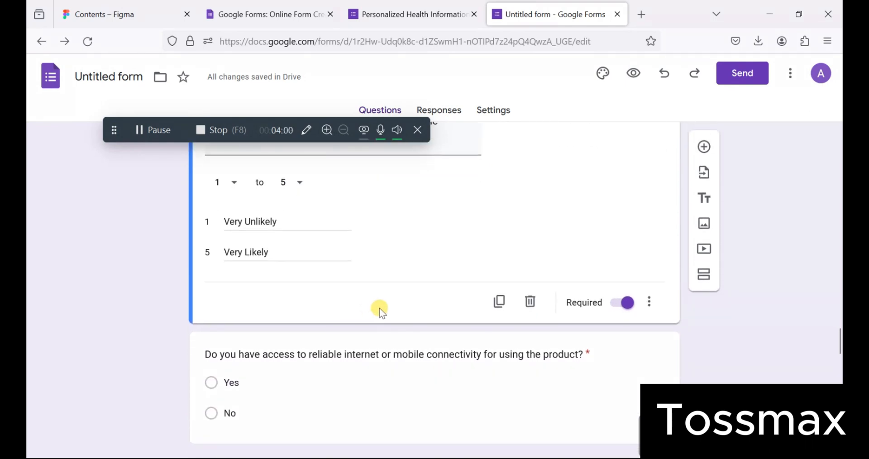
scroll(394, 280, "down", 3)
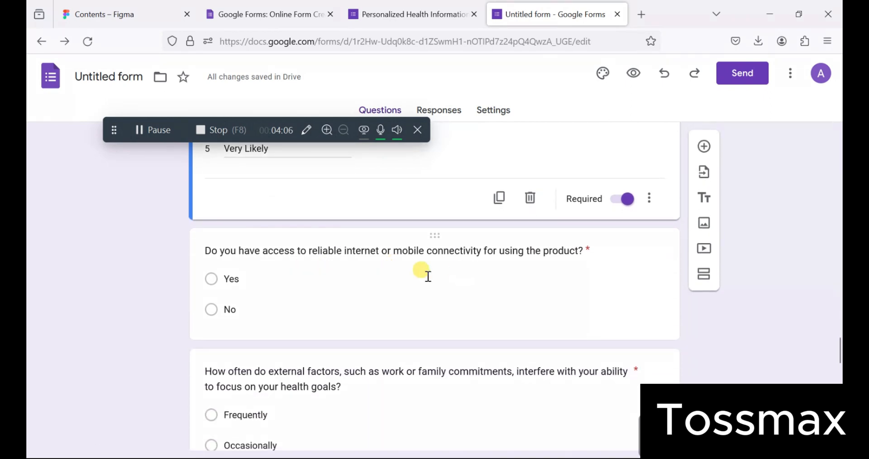
scroll(388, 280, "down", 2)
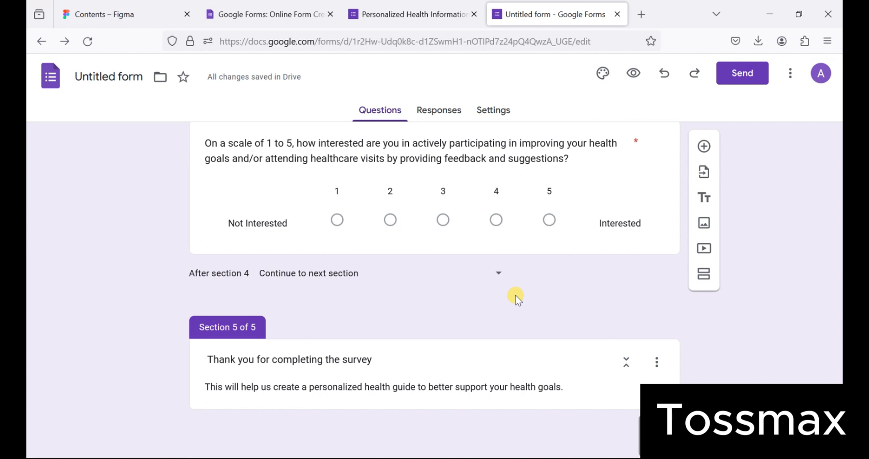
- Copy the form's shortened forms.gle share link and open a new Firefox tab
left_click(746, 80)
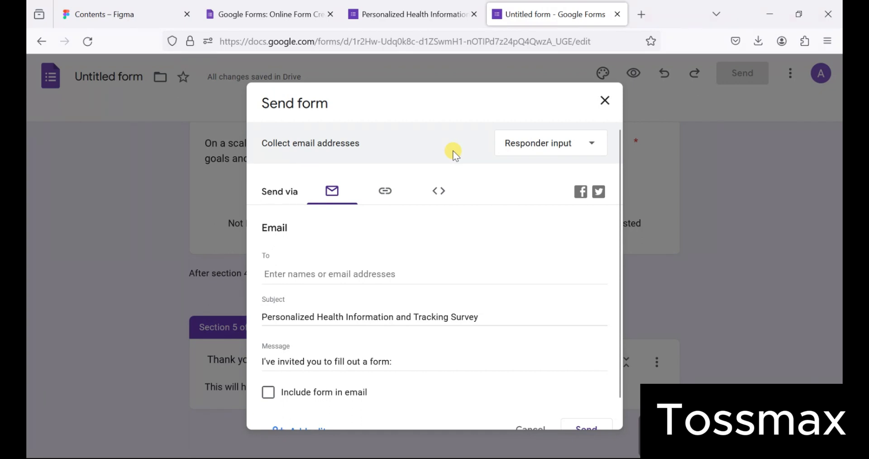
left_click(381, 194)
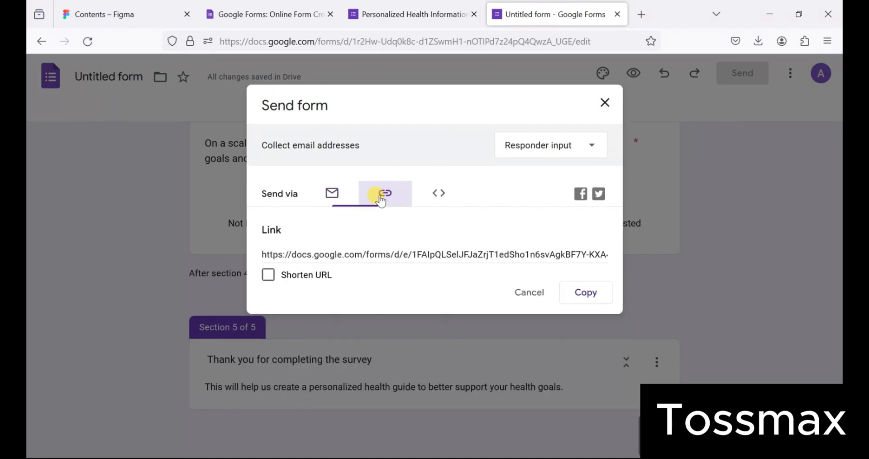
left_click(268, 274)
left_click(584, 293)
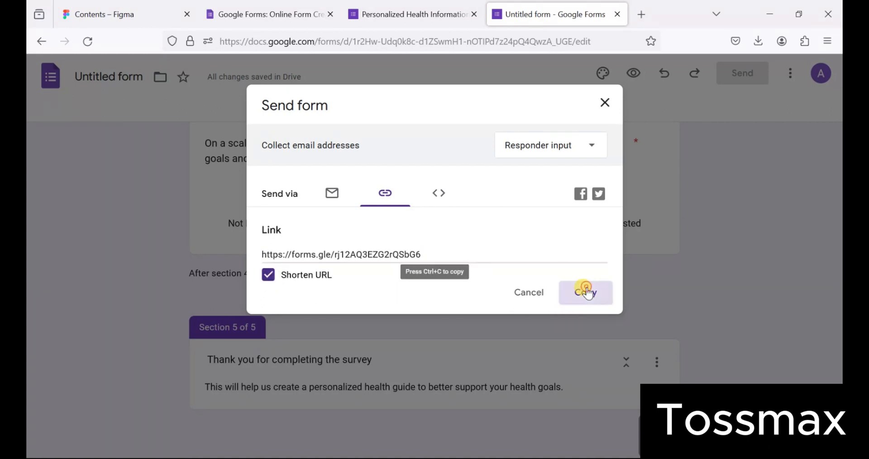
left_click(643, 18)
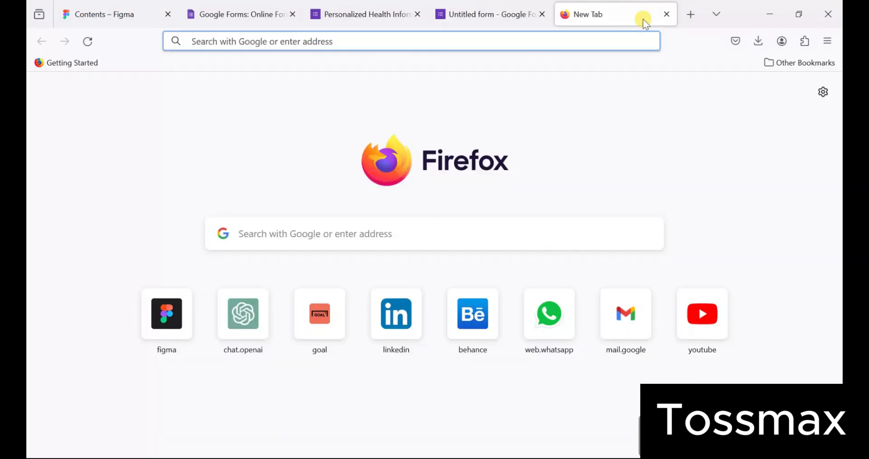
- Load the shared form link and answer No on the schedule-balancing question to reach the thank-you section
key("ctrl+v")
key("Return")
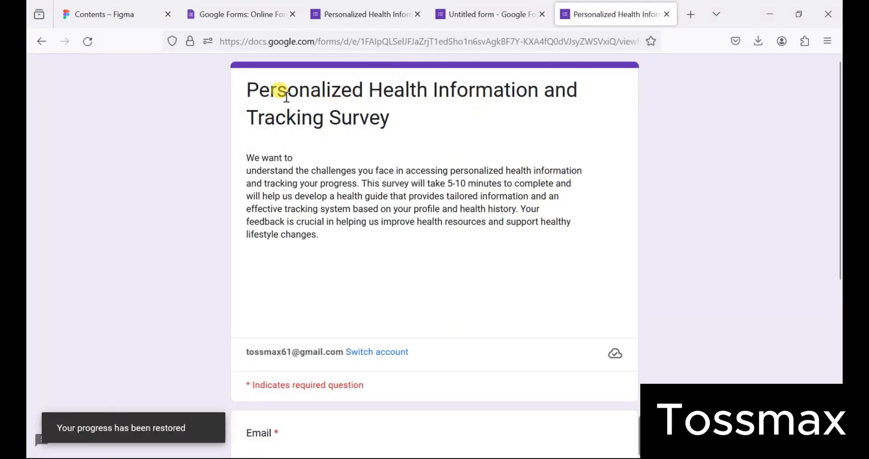
scroll(359, 204, "down", 4)
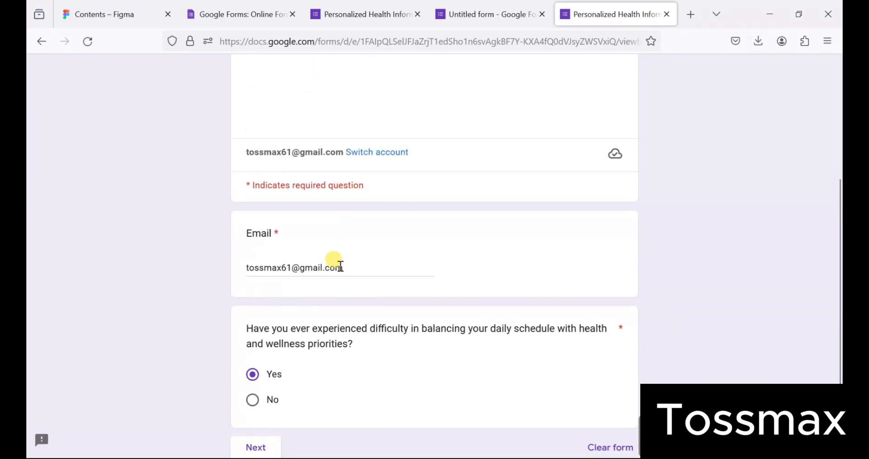
scroll(331, 337, "down", 1)
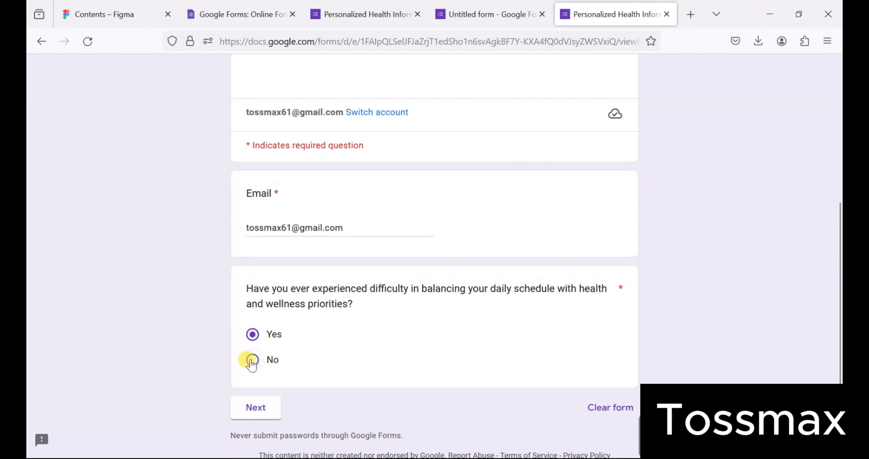
left_click(252, 361)
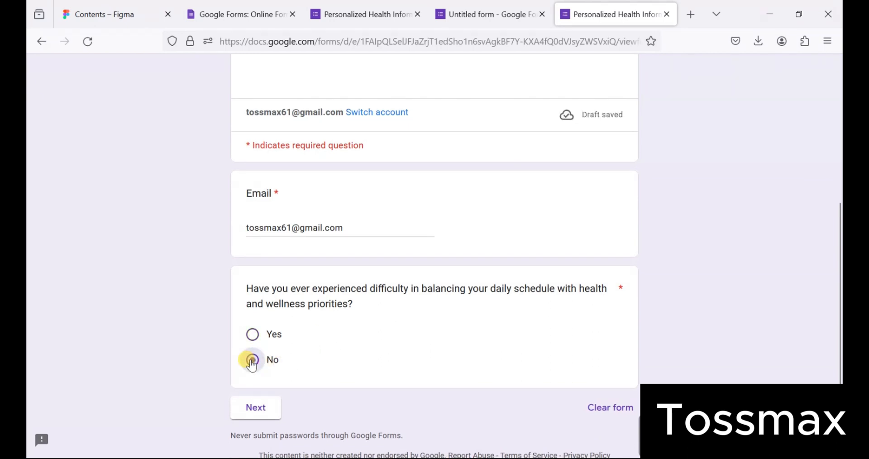
left_click(255, 409)
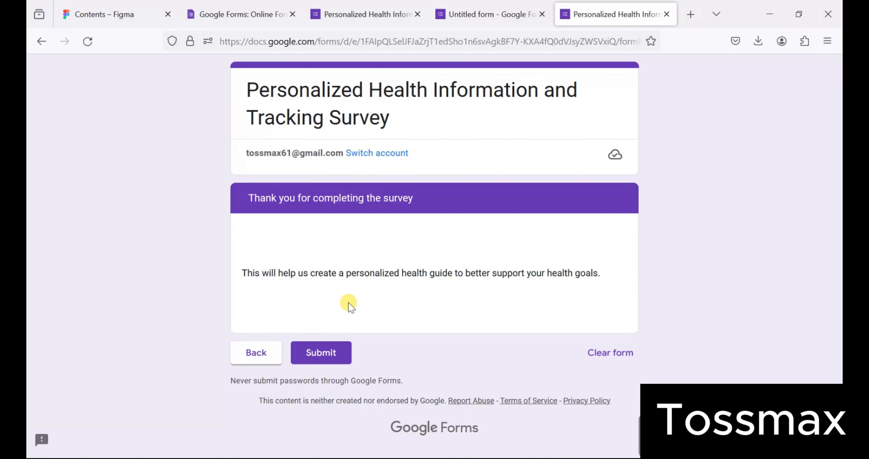
- Answer Yes on the first two questions, then No on the health guide question to reach thank-you
left_click(269, 346)
scroll(339, 348, "down", 6)
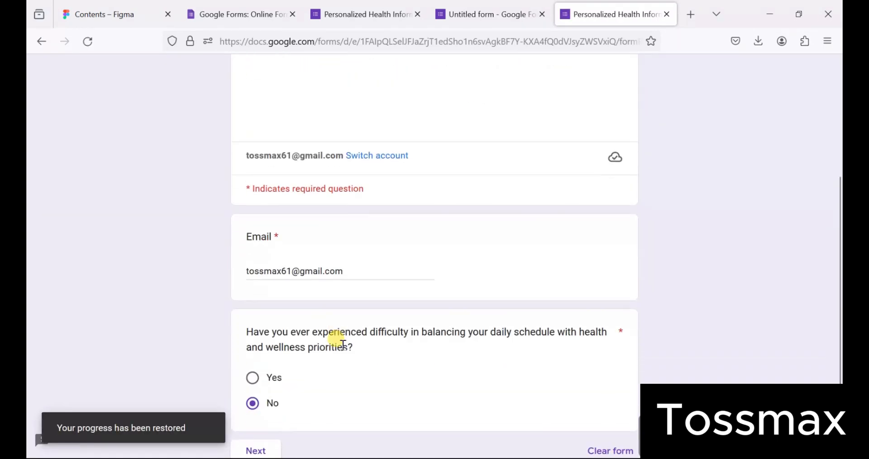
left_click(252, 282)
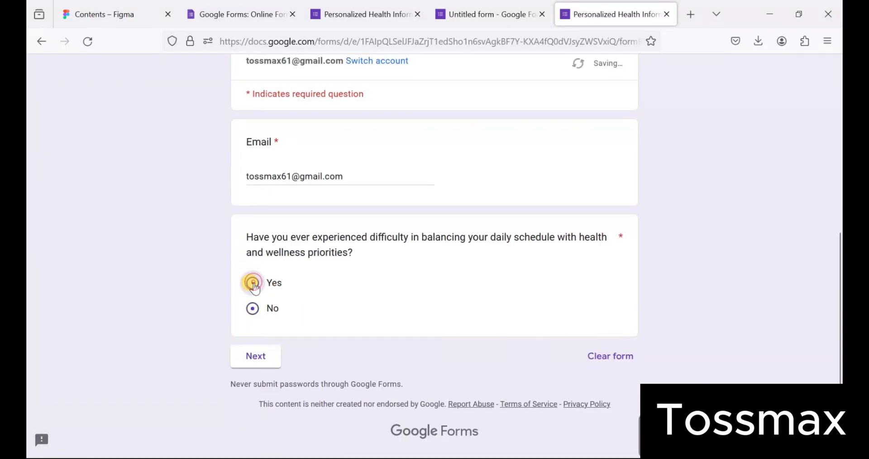
left_click(259, 362)
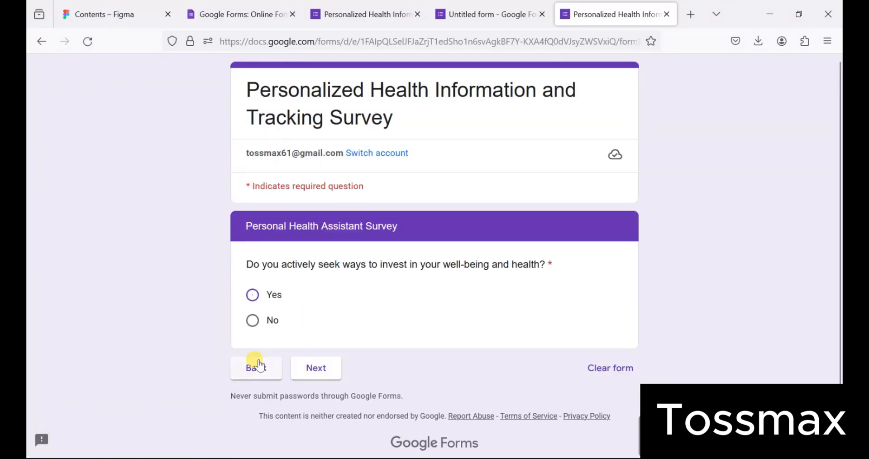
left_click(253, 295)
left_click(331, 377)
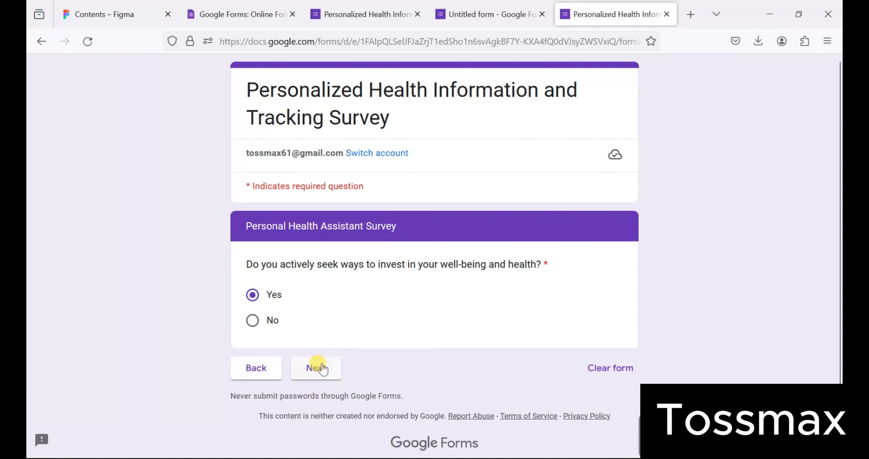
left_click(321, 369)
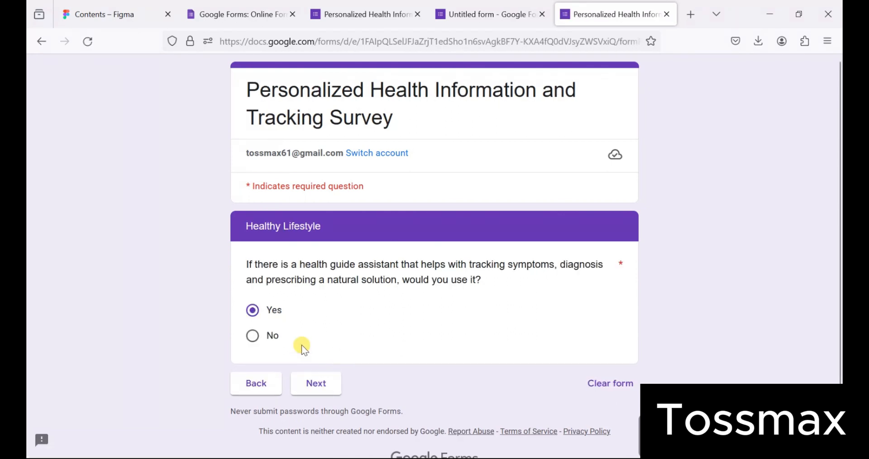
left_click(253, 336)
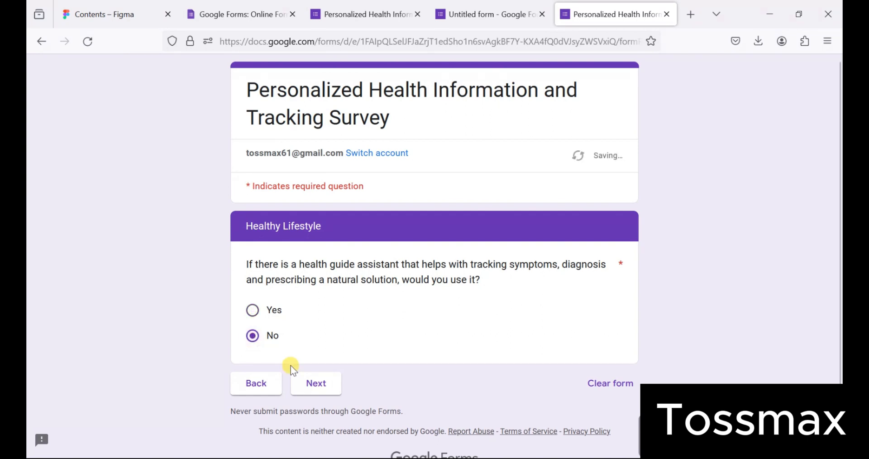
left_click(313, 383)
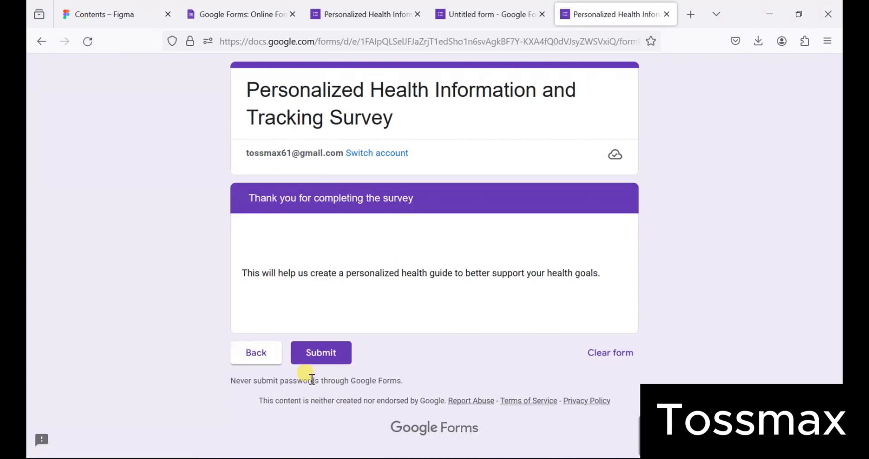
- Return and answer Yes on the health guide question instead, then continue
left_click(256, 358)
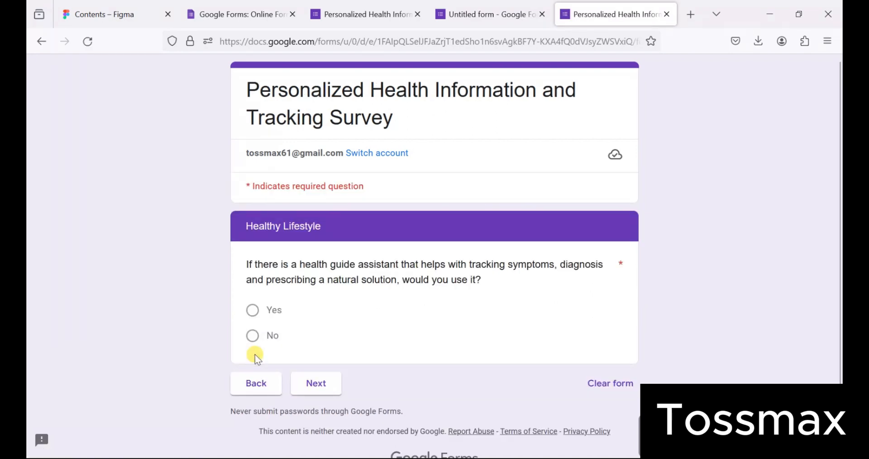
left_click(253, 310)
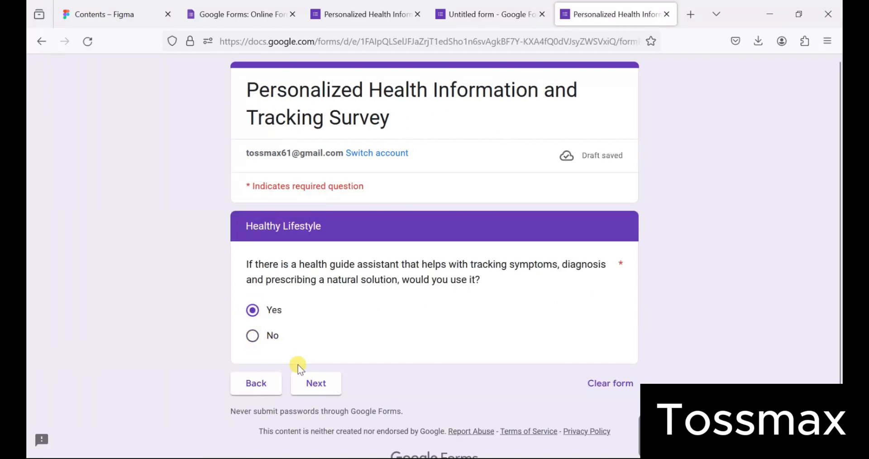
left_click(315, 385)
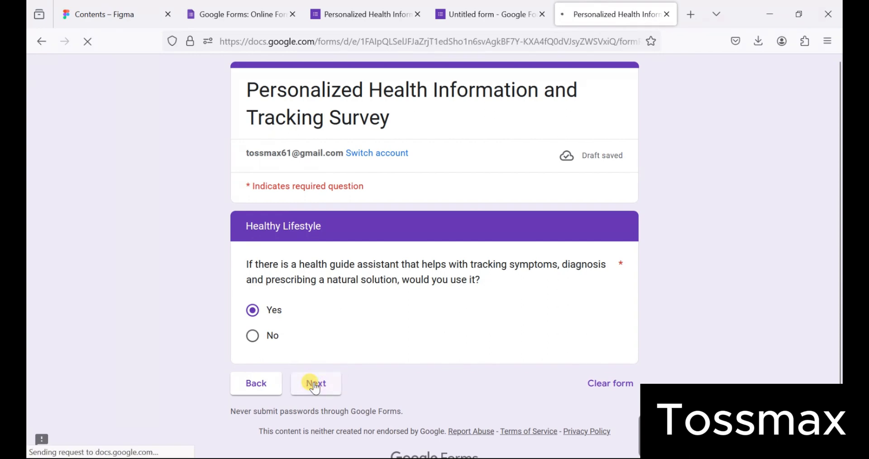
- Scroll through the unanswered questions of the live form's Life Style Goals section
scroll(315, 382, "down", 4)
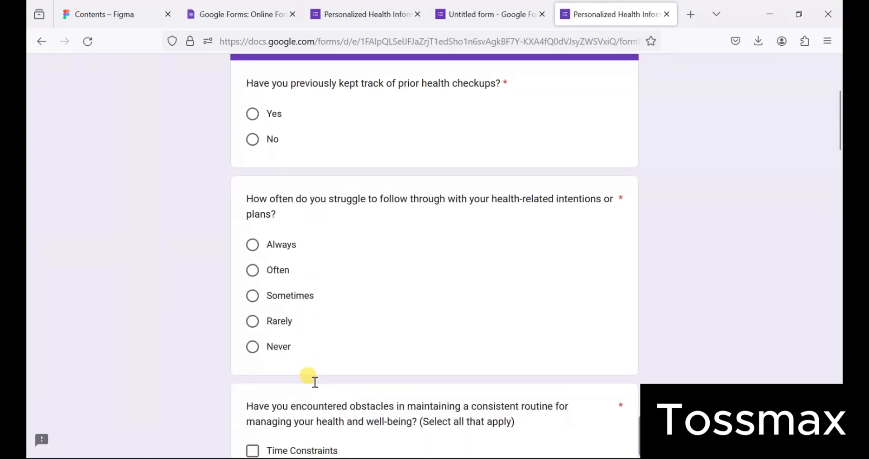
scroll(316, 382, "down", 3)
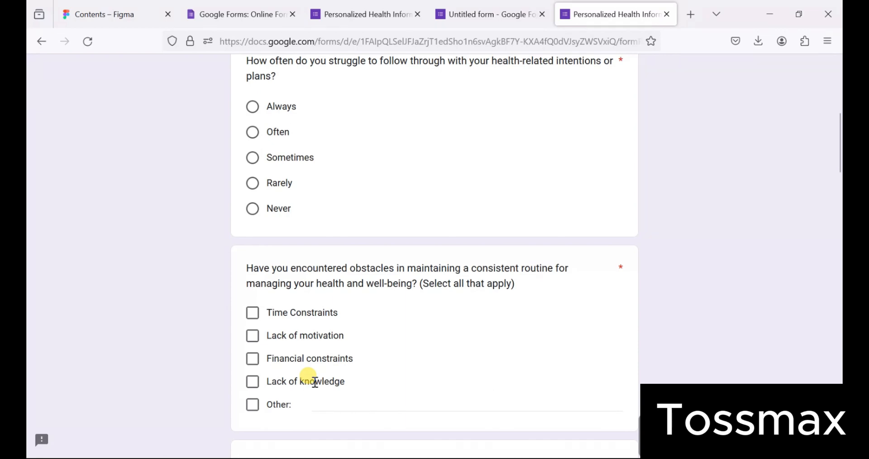
scroll(316, 382, "down", 6)
scroll(316, 382, "down", 11)
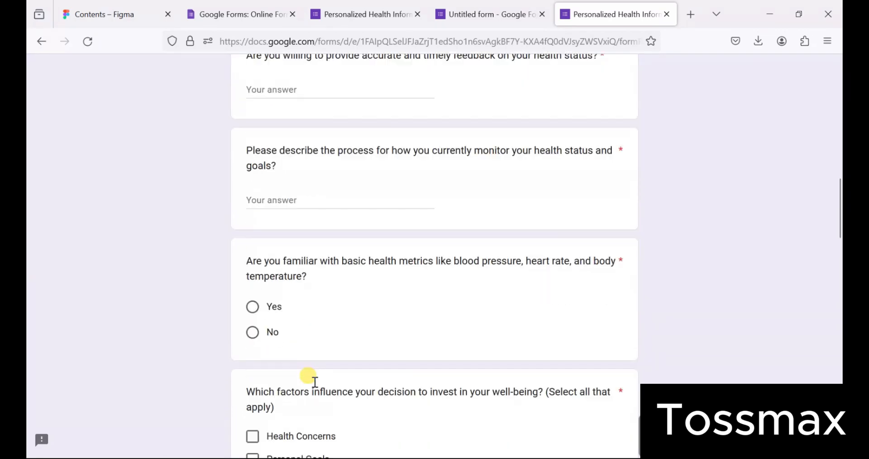
scroll(316, 381, "down", 2)
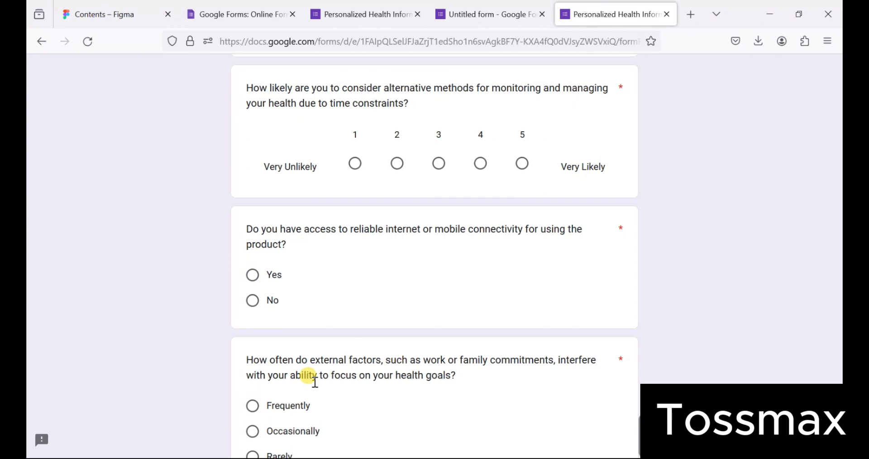
scroll(316, 382, "down", 1)
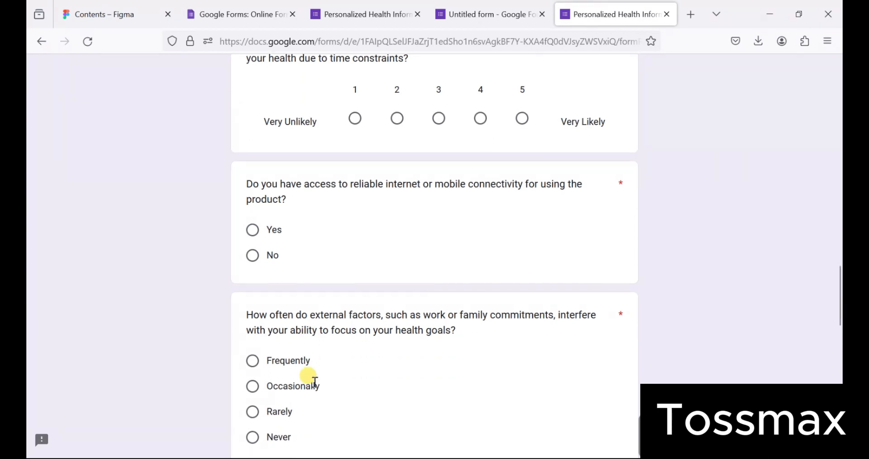